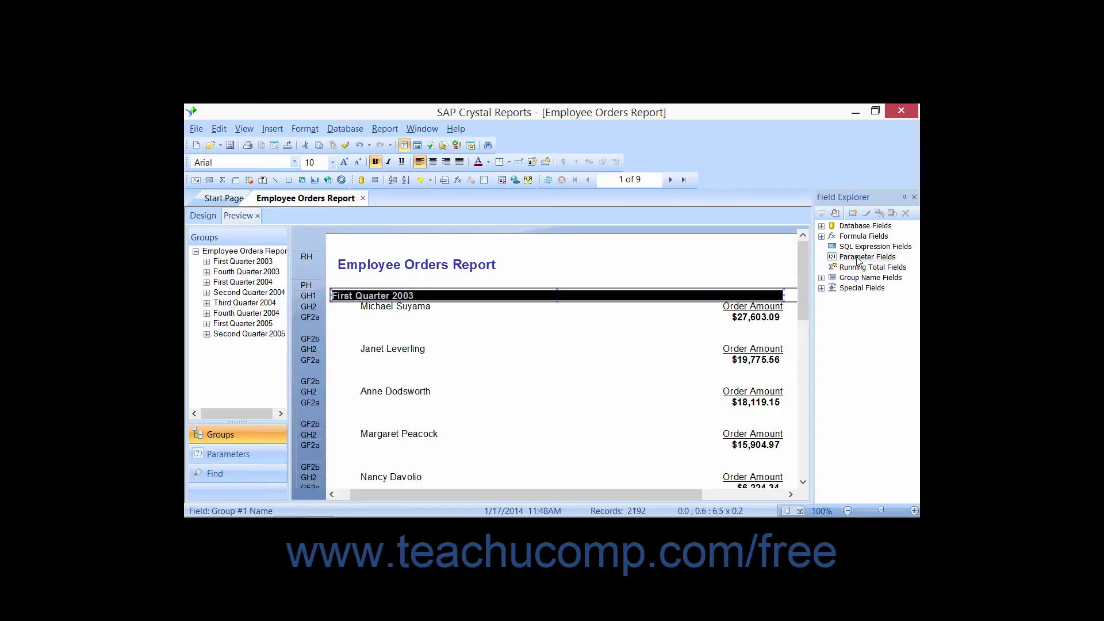
Step: Start a new parameter in the report's Parameter Fields category
{"action": "left_click", "coordinate": [857, 259]}
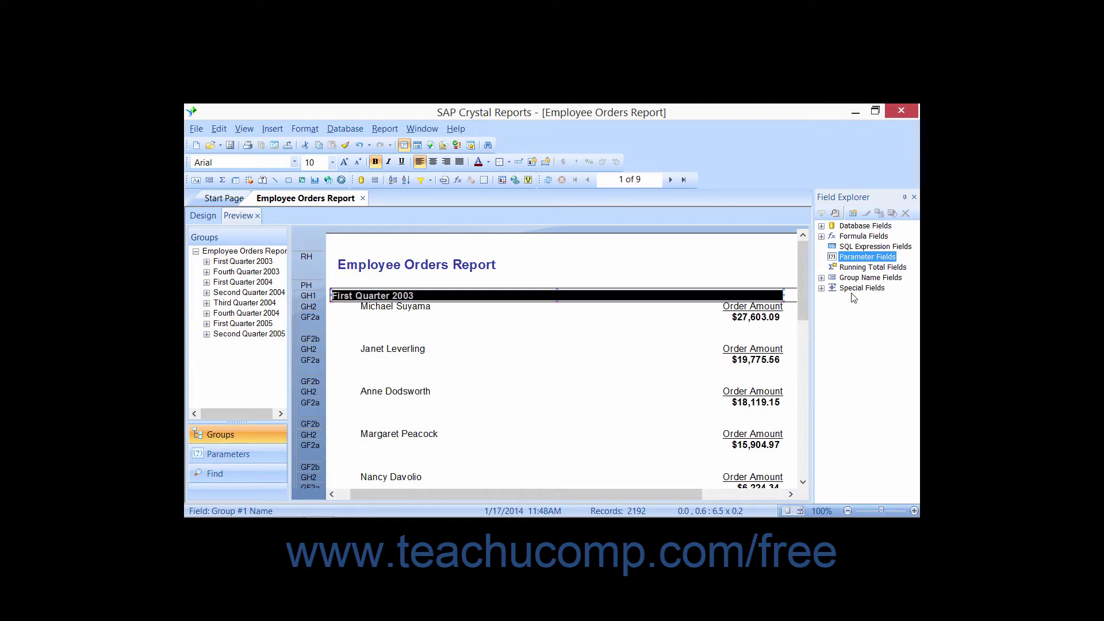
{"action": "left_click", "coordinate": [864, 200]}
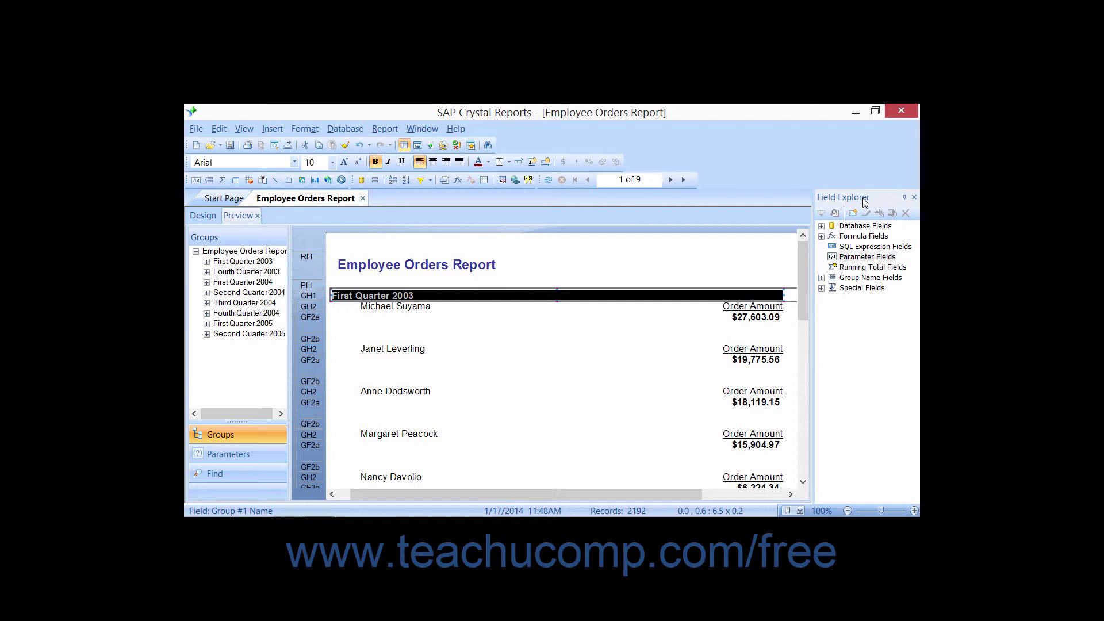
{"action": "left_click", "coordinate": [860, 259]}
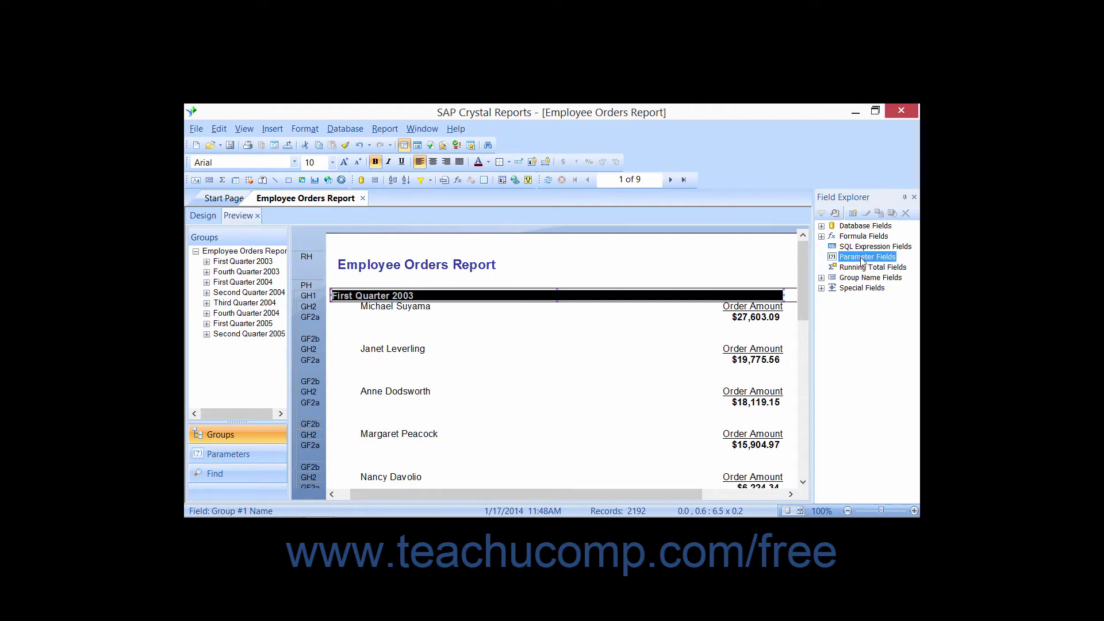
{"action": "left_click", "coordinate": [854, 214]}
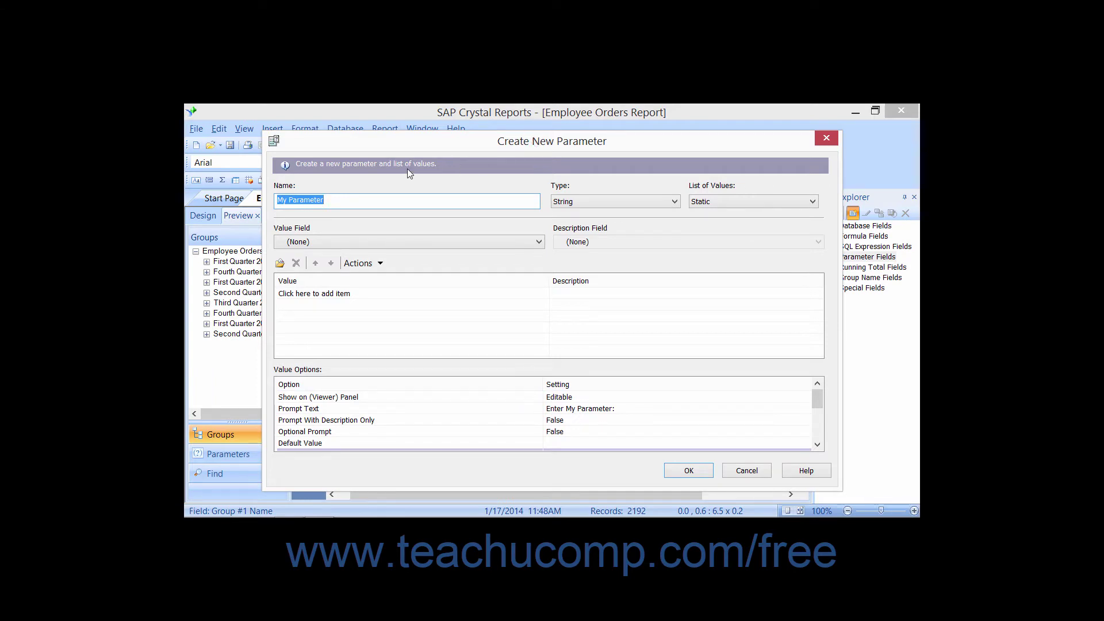
Step: Name the new parameter Record Date Selection and set its type to Date Time
{"action": "left_click", "coordinate": [401, 199]}
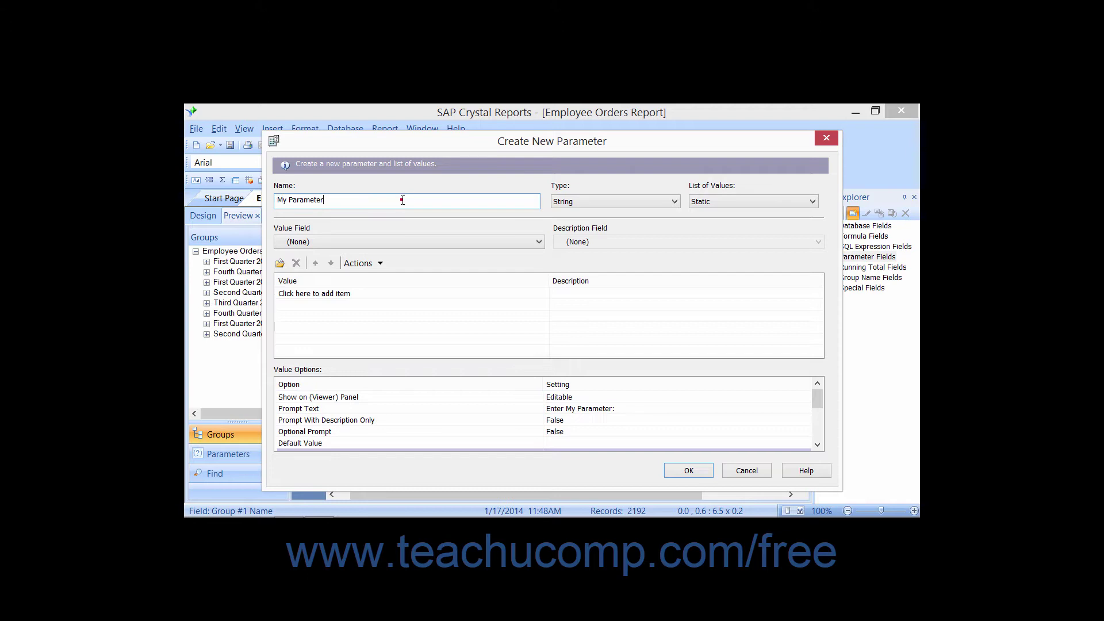
{"action": "left_click", "coordinate": [580, 184]}
{"action": "left_click_drag", "start_coordinate": [340, 201], "coordinate": [276, 202]}
{"action": "type", "text": "Record Date selection"}
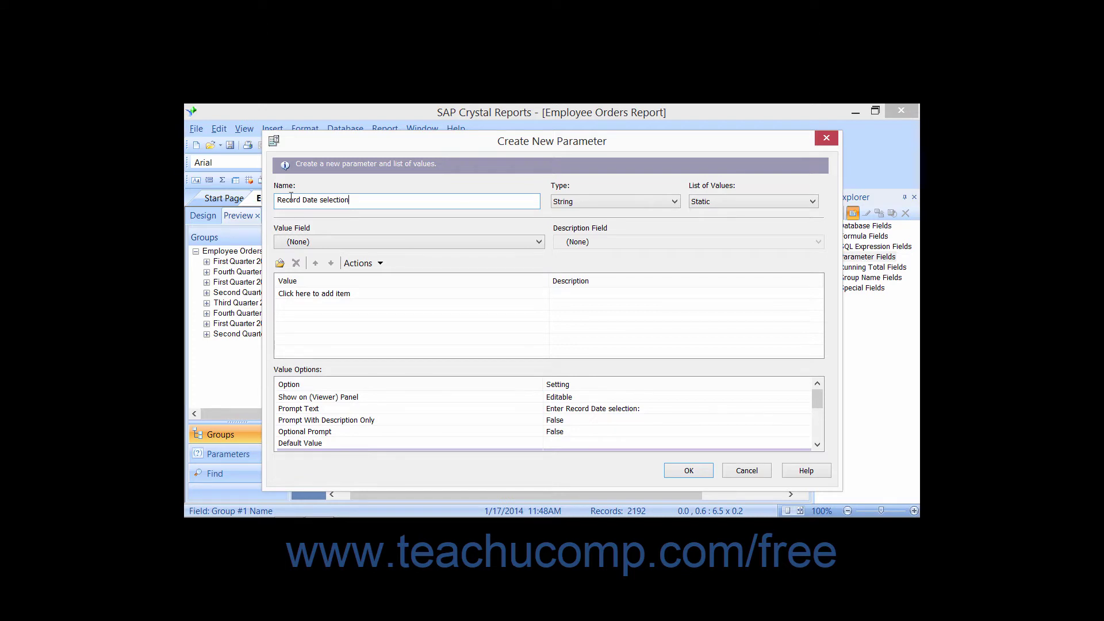
{"action": "left_click_drag", "start_coordinate": [320, 202], "coordinate": [322, 202]}
{"action": "type", "text": "S"}
{"action": "left_click", "coordinate": [583, 204]}
{"action": "left_click", "coordinate": [577, 240]}
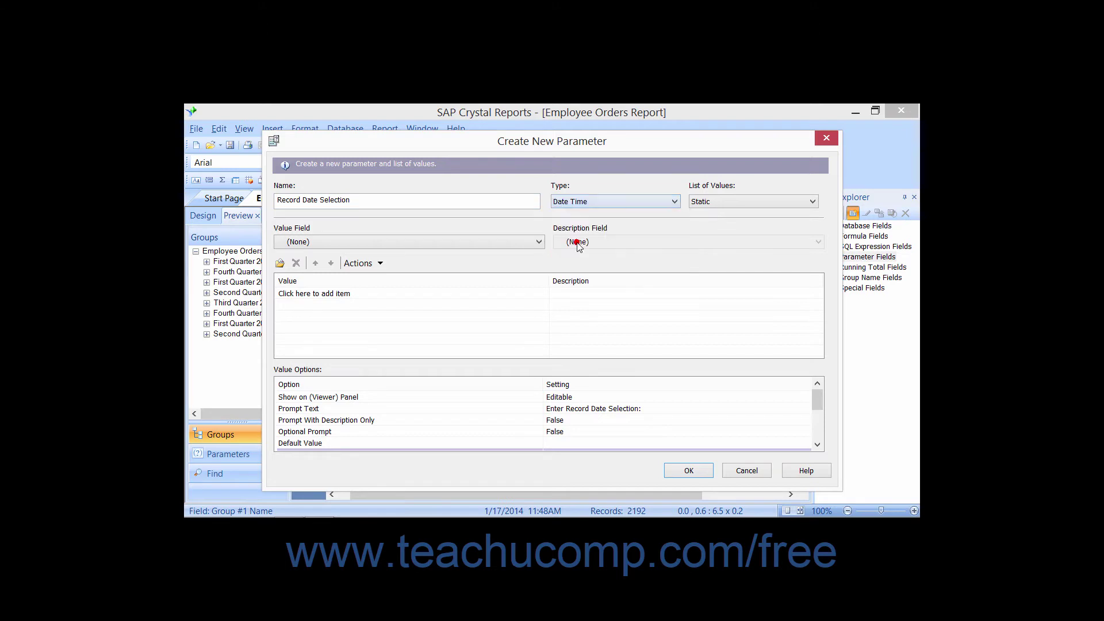
Step: Switch the parameter's list of values to Dynamic and back to Static to compare their settings
{"action": "left_click", "coordinate": [694, 188]}
{"action": "left_click", "coordinate": [699, 204]}
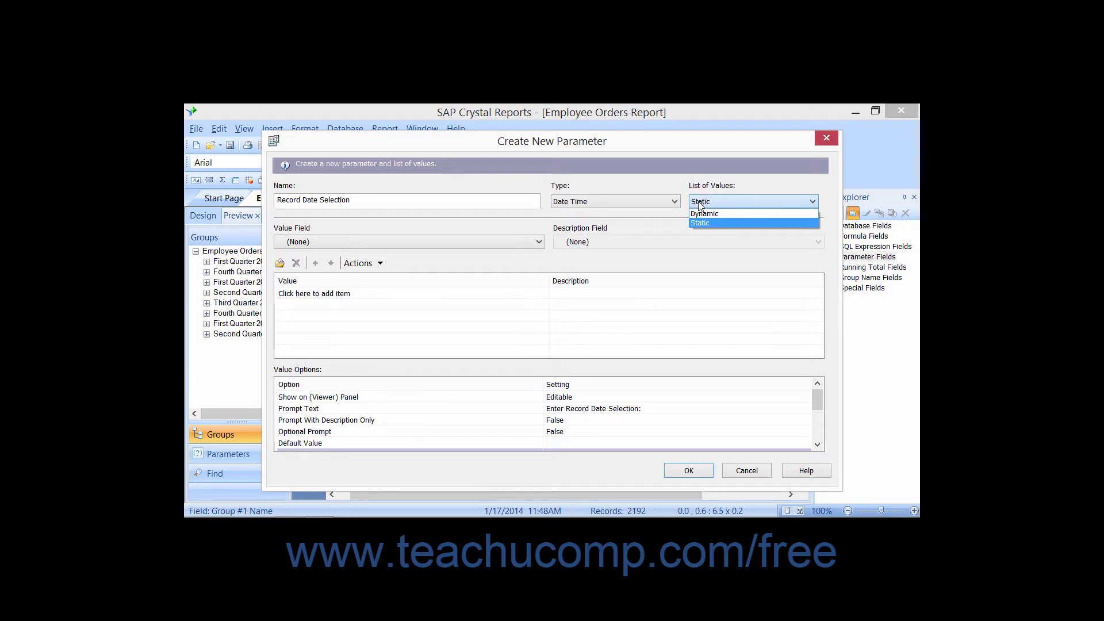
{"action": "left_click", "coordinate": [702, 214]}
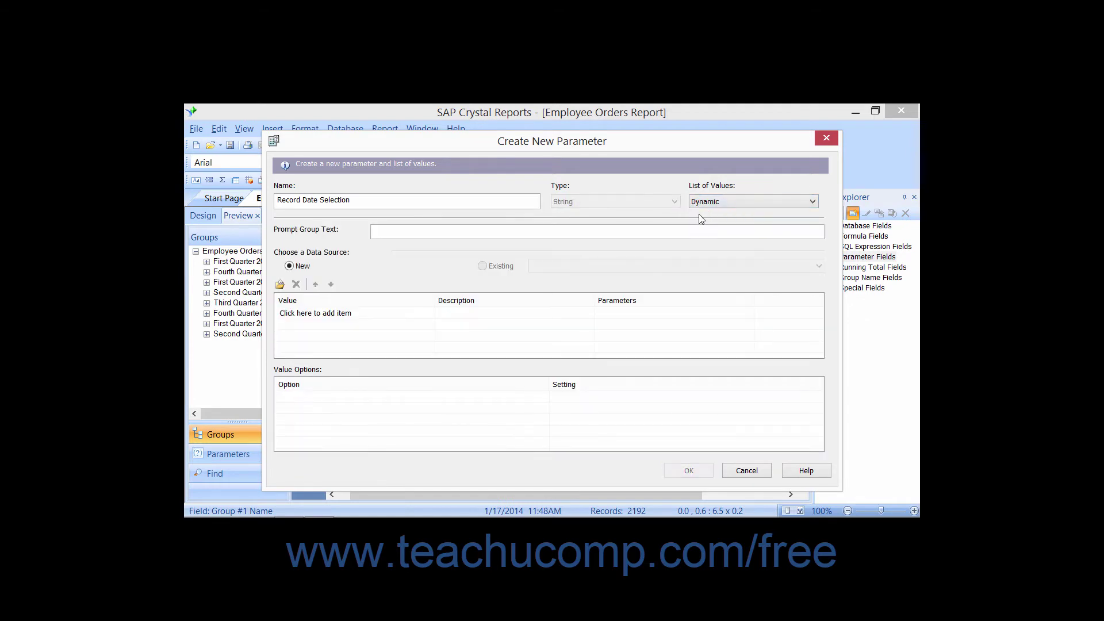
{"action": "left_click", "coordinate": [700, 199]}
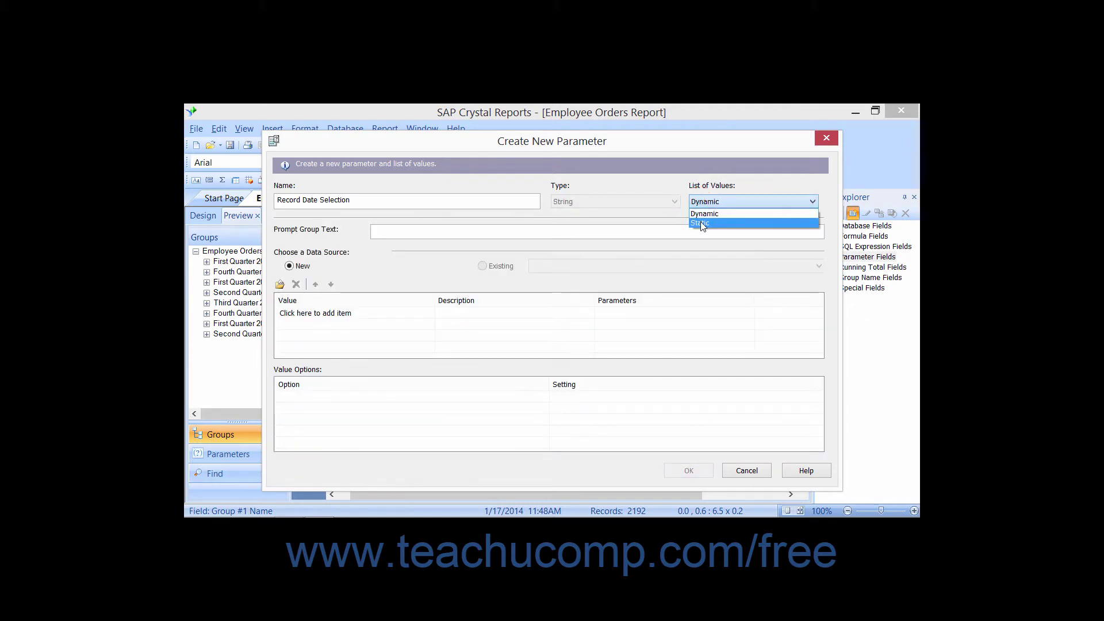
{"action": "left_click", "coordinate": [701, 223]}
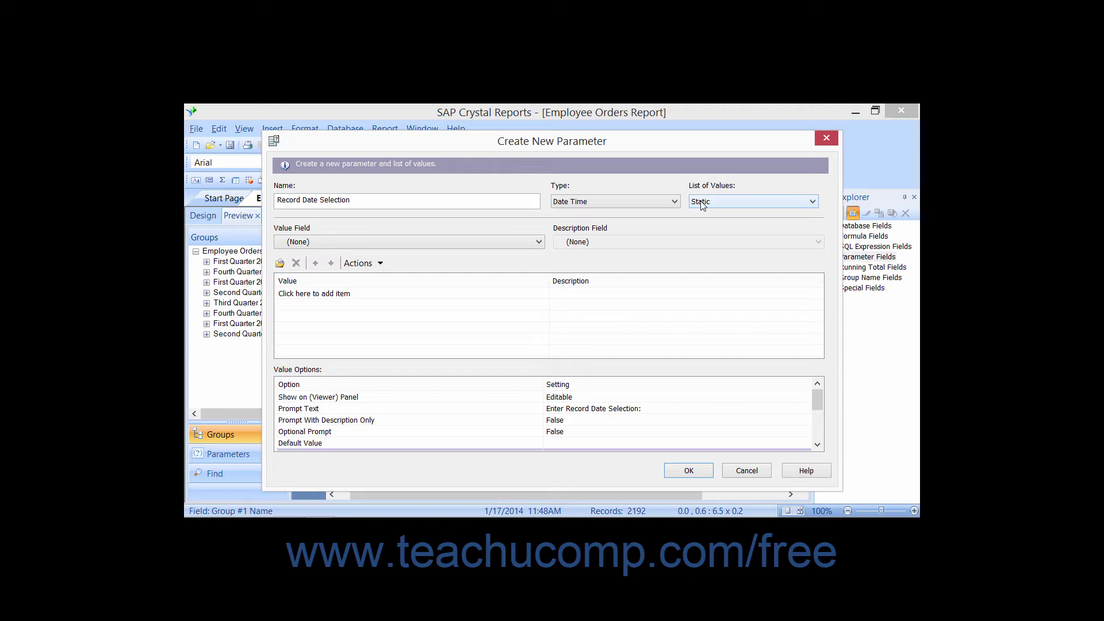
{"action": "left_click", "coordinate": [701, 206]}
{"action": "left_click", "coordinate": [706, 215]}
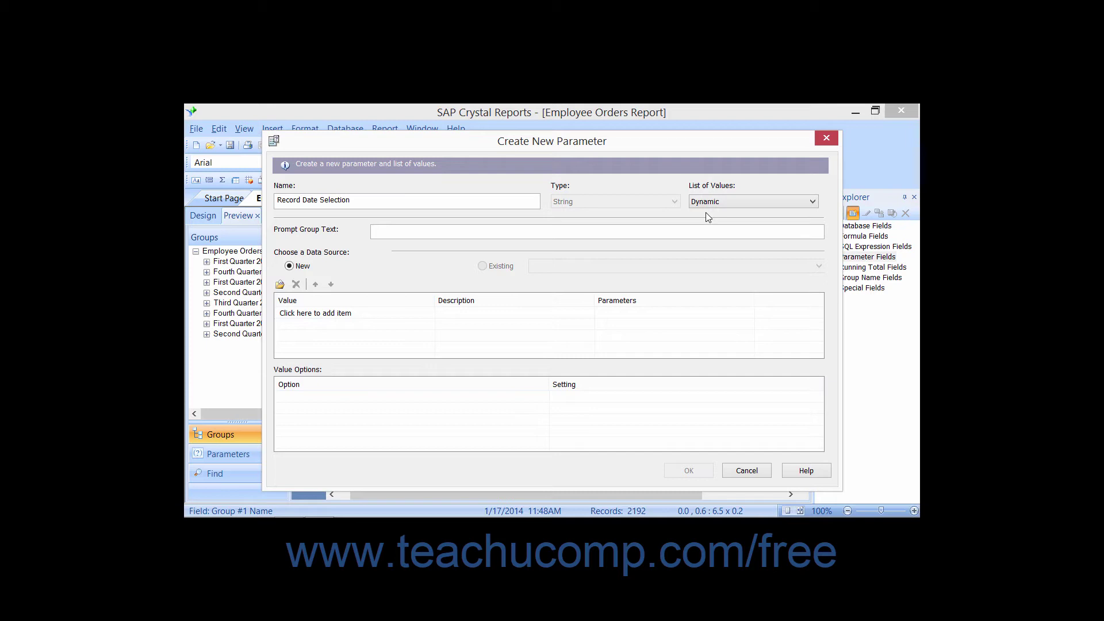
{"action": "left_click", "coordinate": [703, 202]}
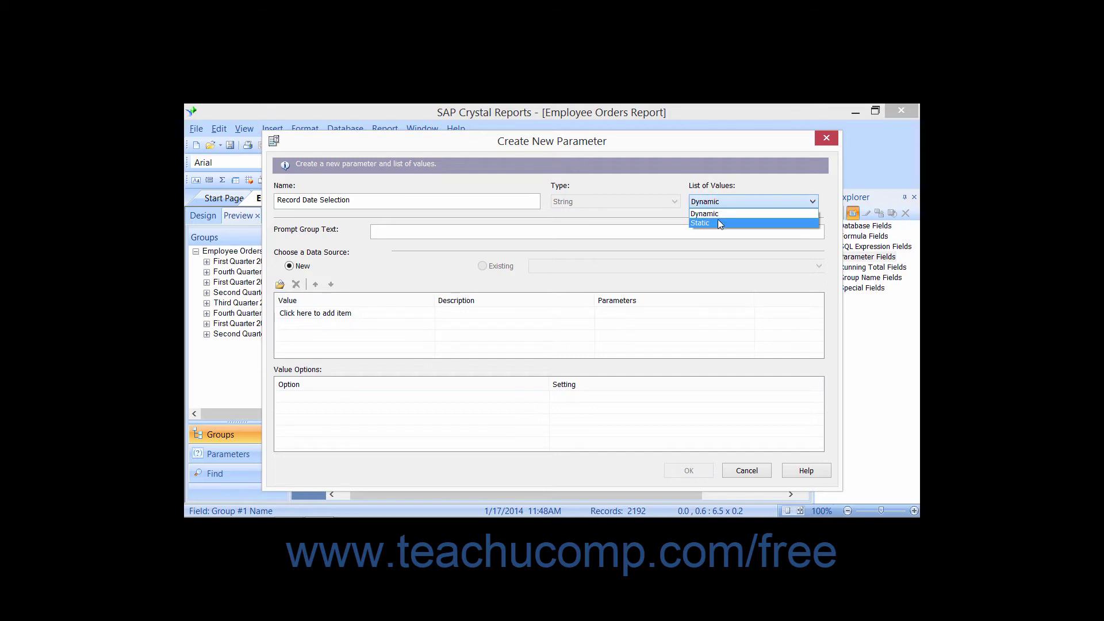
{"action": "left_click", "coordinate": [718, 222]}
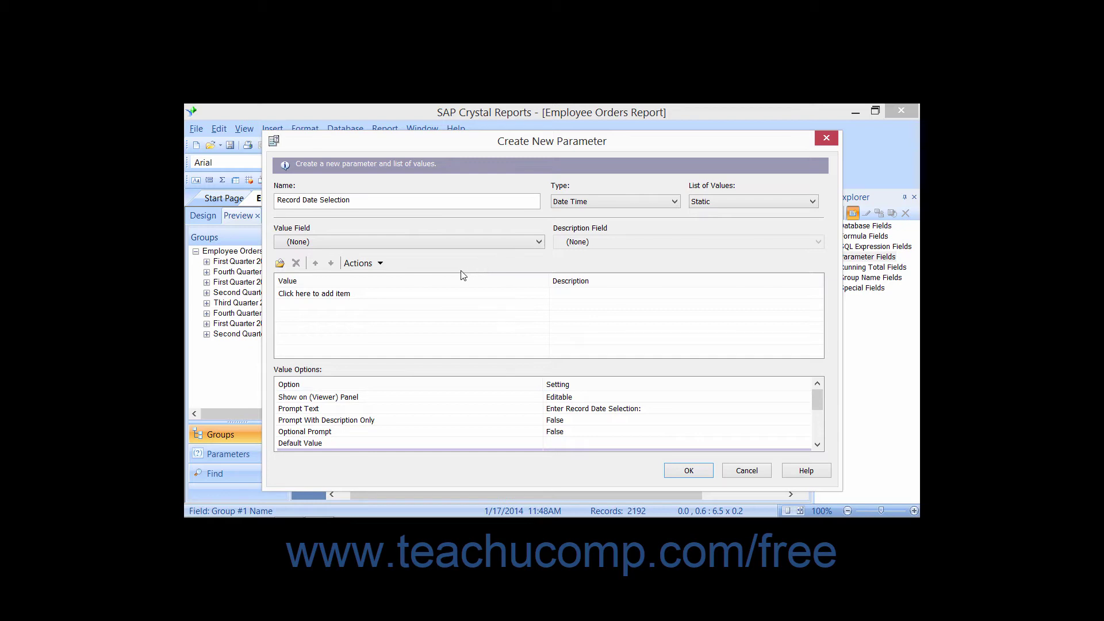
Step: Set the static list's value field to Order Date from the Orders table, keeping the description field as (None)
{"action": "left_click", "coordinate": [436, 244]}
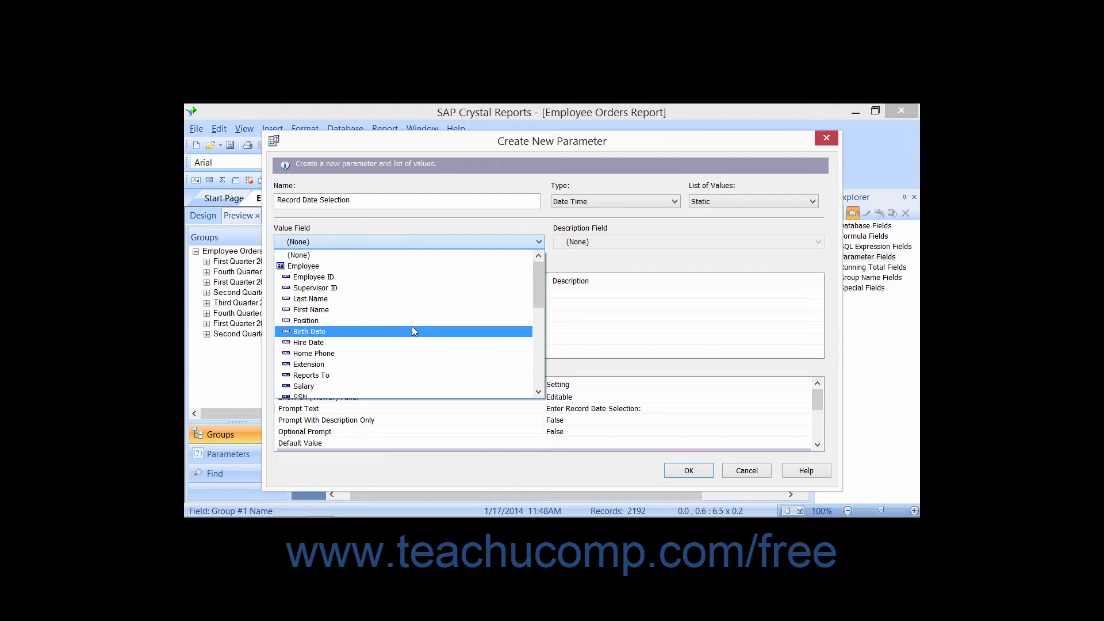
{"action": "scroll", "coordinate": [411, 326], "scroll_direction": "down", "scroll_amount": 4}
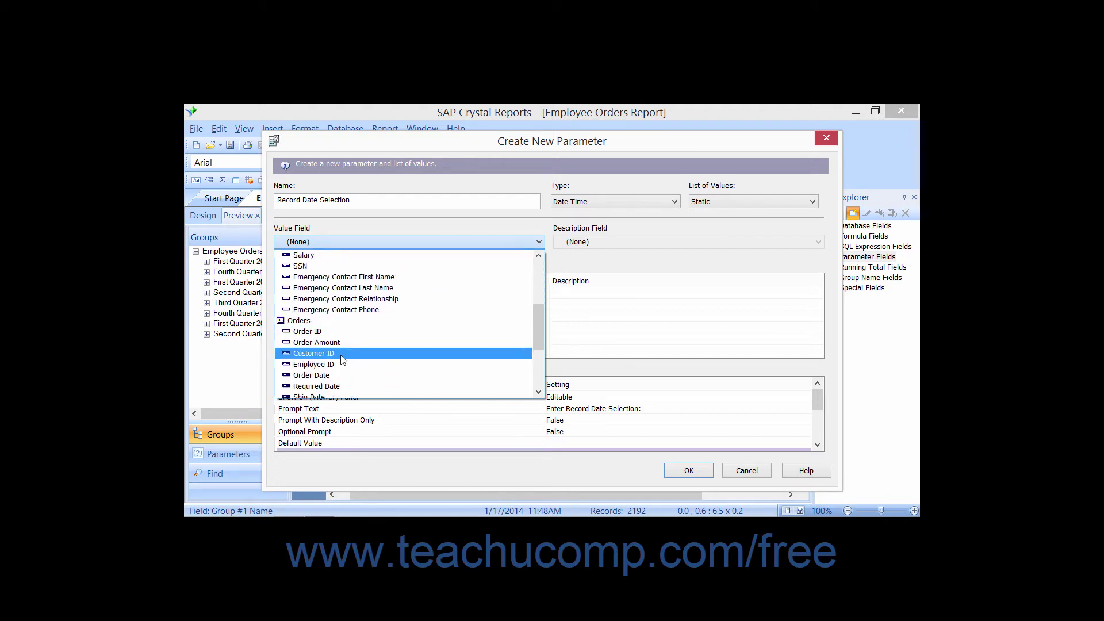
{"action": "left_click", "coordinate": [334, 373]}
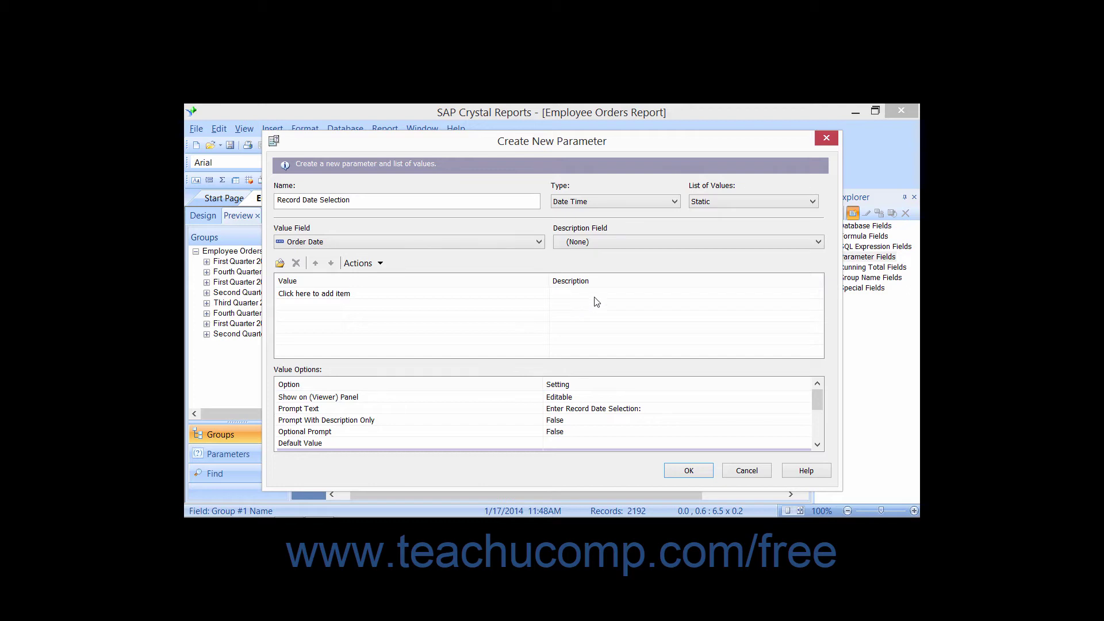
{"action": "left_click", "coordinate": [591, 243]}
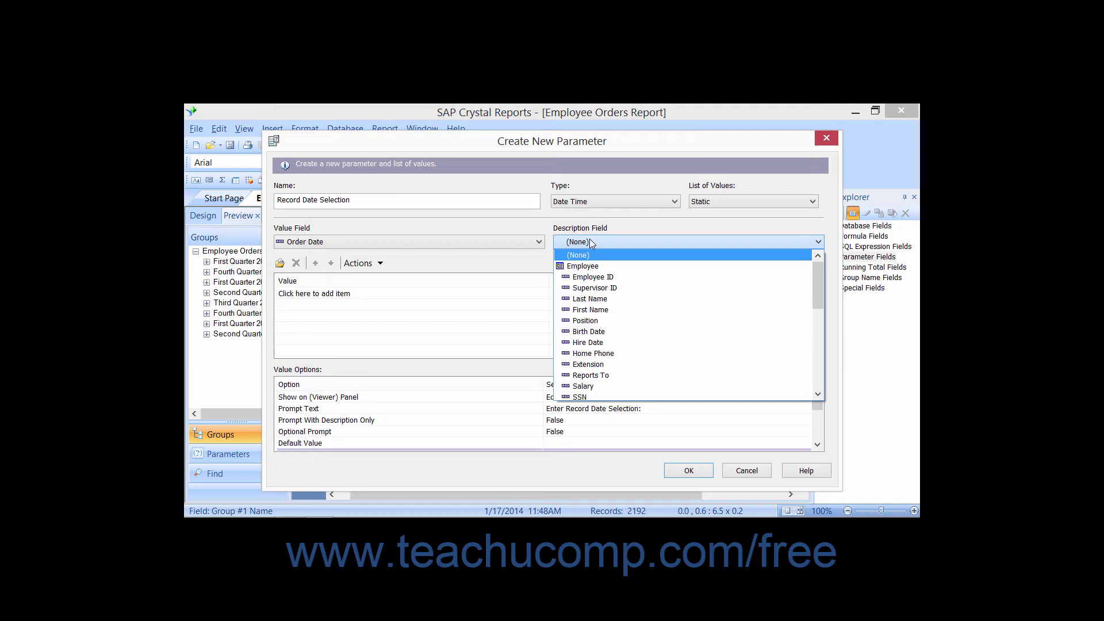
{"action": "left_click", "coordinate": [590, 240]}
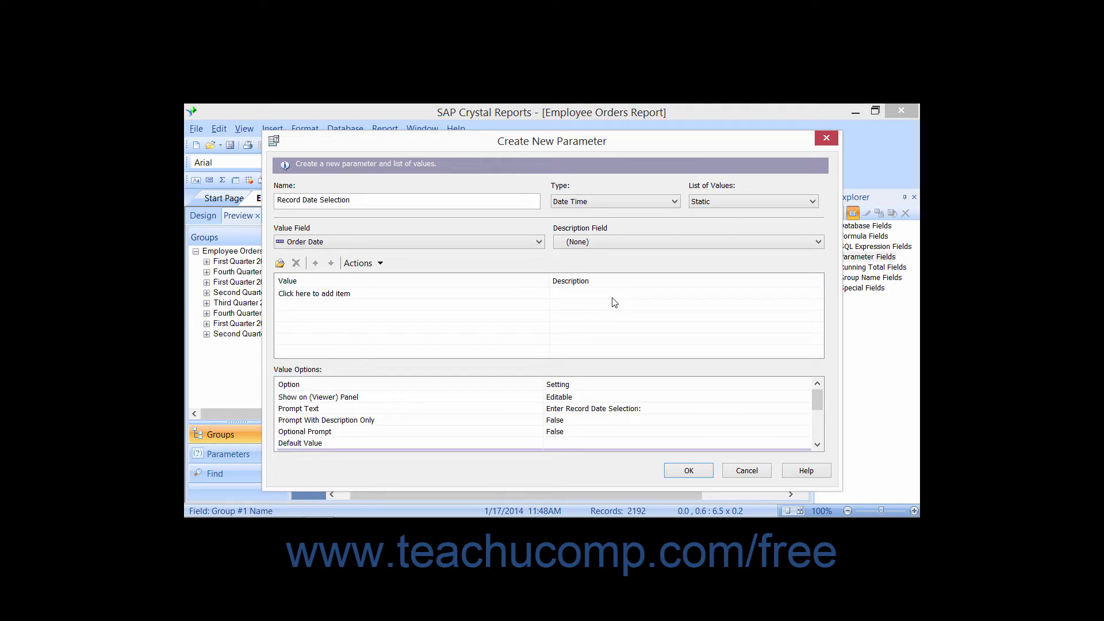
Step: Append all database values to the parameter's value list, and clear the list again
{"action": "left_click", "coordinate": [321, 296]}
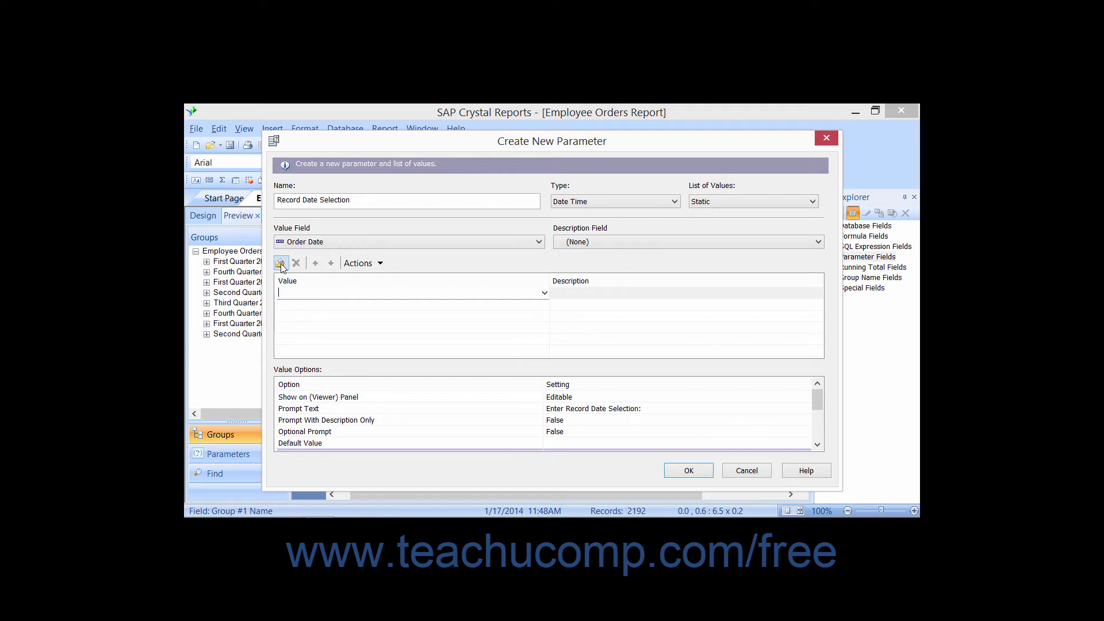
{"action": "left_click", "coordinate": [298, 297]}
{"action": "left_click", "coordinate": [373, 266]}
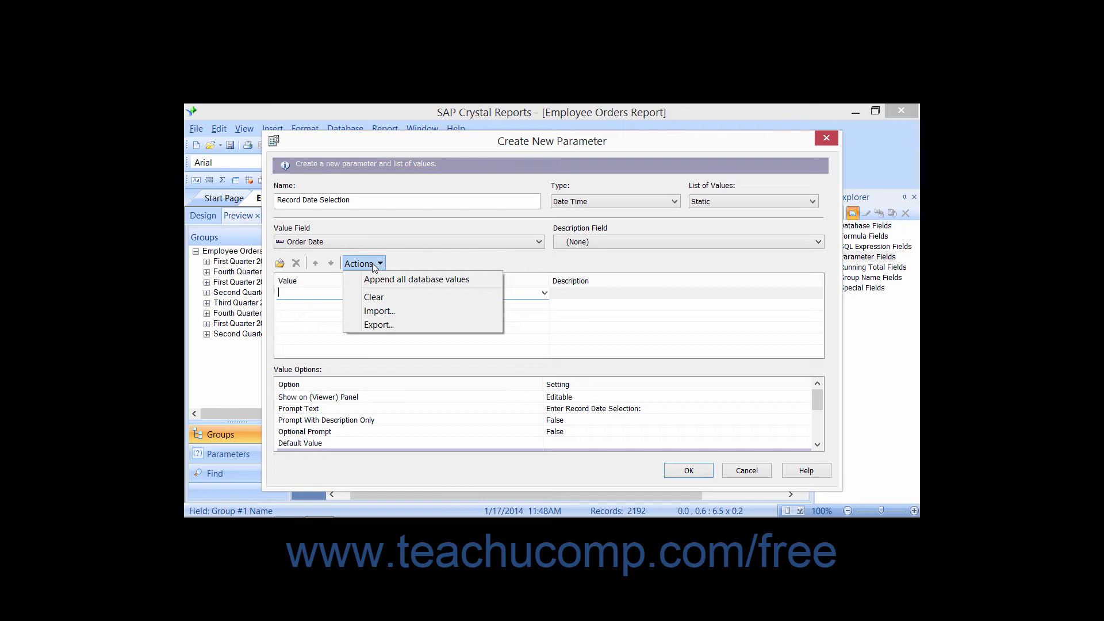
{"action": "left_click", "coordinate": [423, 282]}
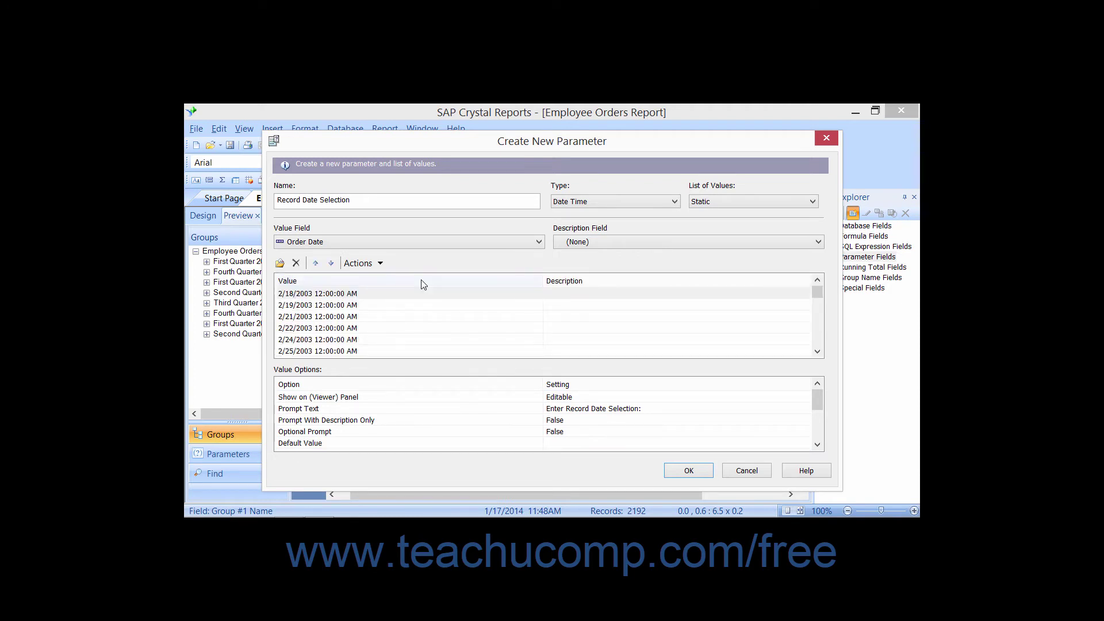
{"action": "left_click", "coordinate": [379, 263]}
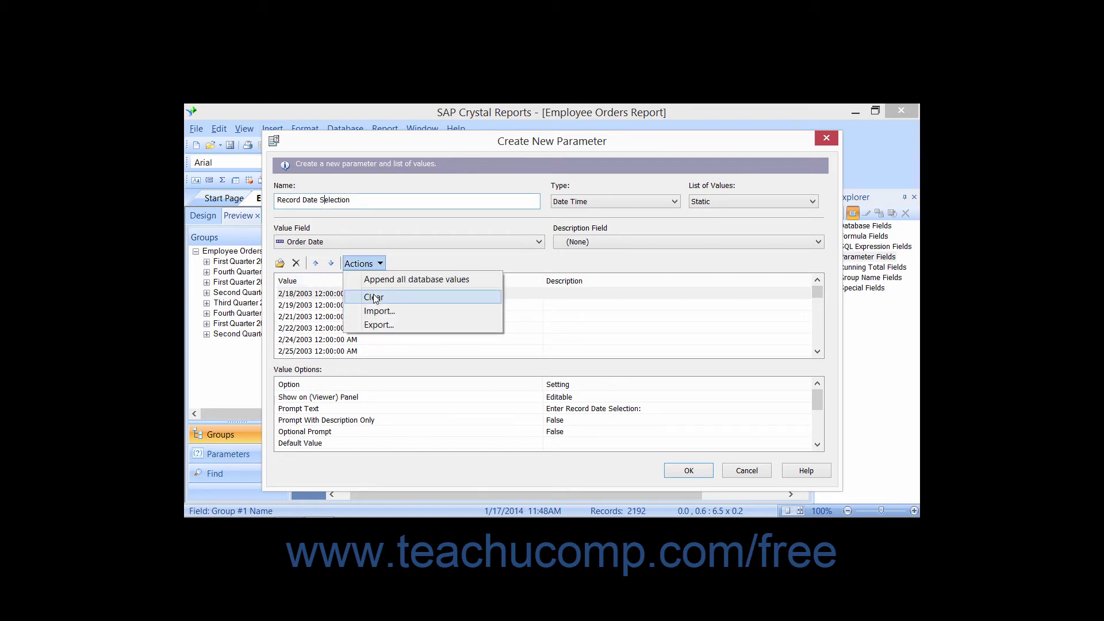
{"action": "left_click", "coordinate": [374, 297]}
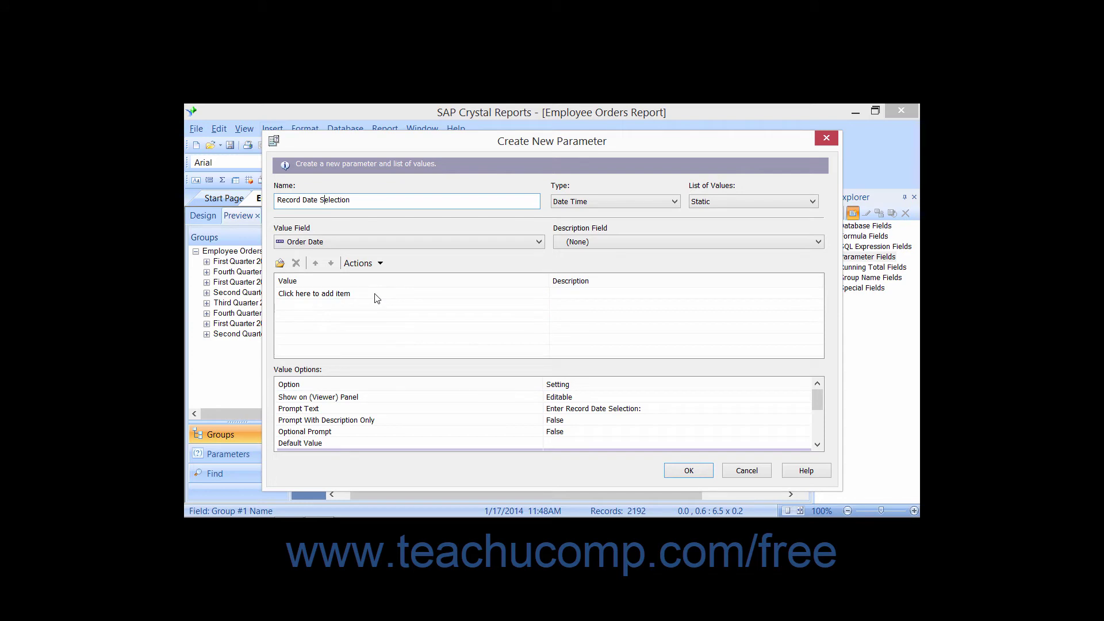
Step: View the dialogs for importing and exporting the parameter's value list as text files
{"action": "left_click", "coordinate": [375, 262]}
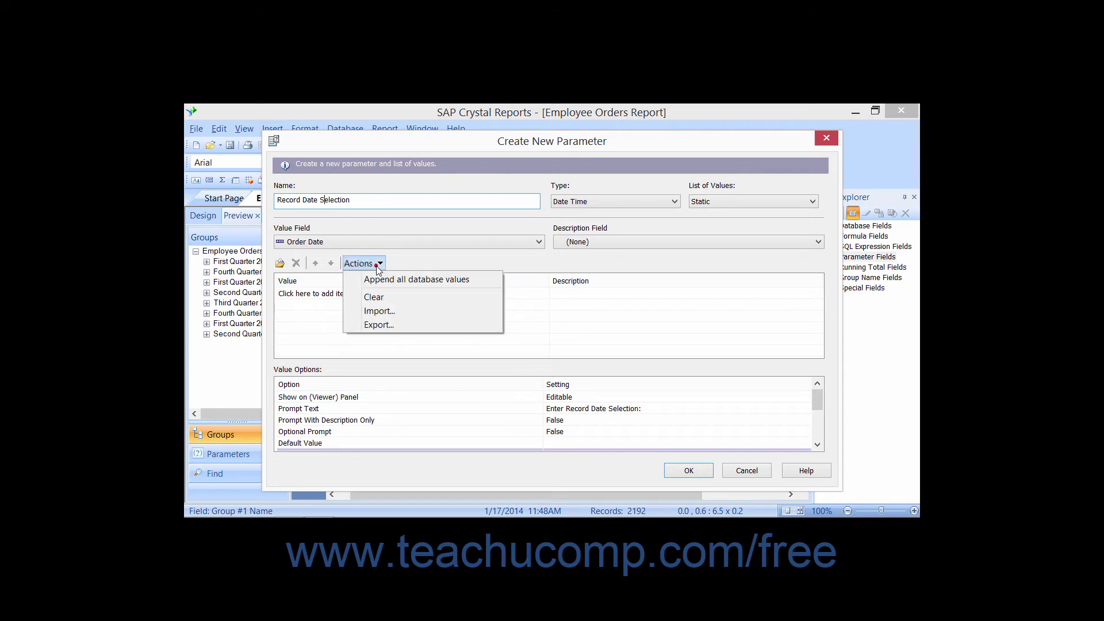
{"action": "left_click", "coordinate": [378, 312]}
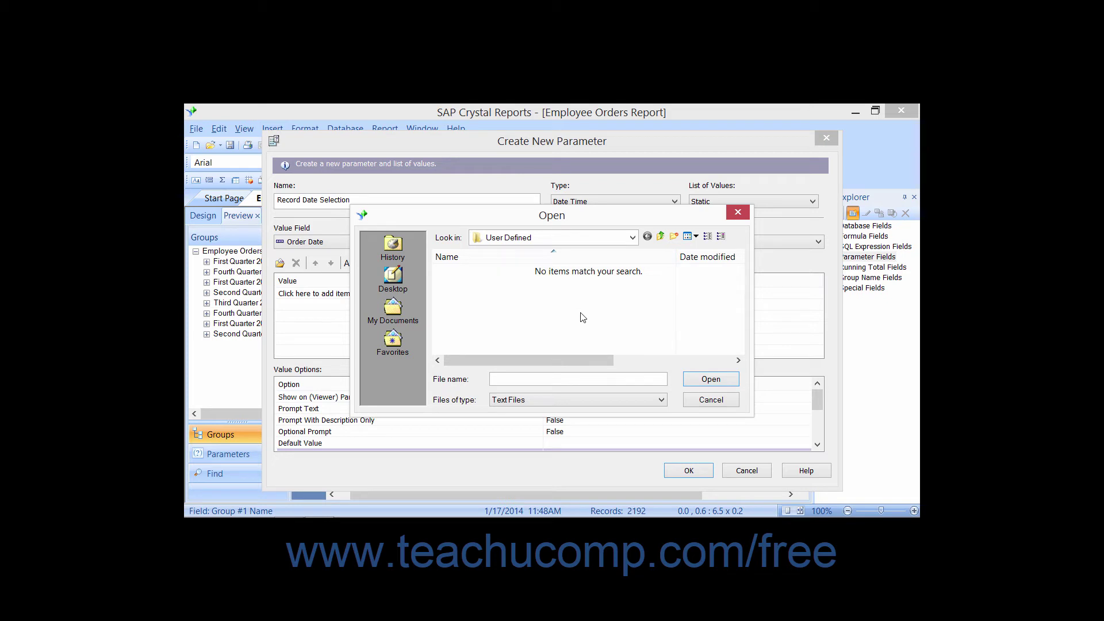
{"action": "left_click", "coordinate": [738, 214]}
{"action": "left_click", "coordinate": [368, 264]}
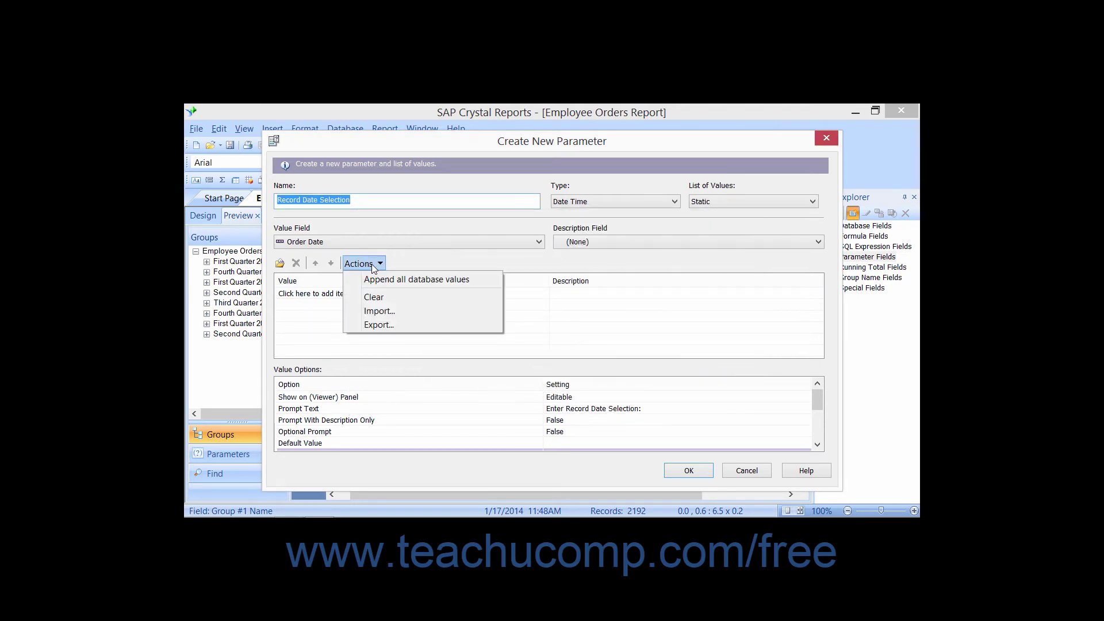
{"action": "left_click", "coordinate": [378, 324]}
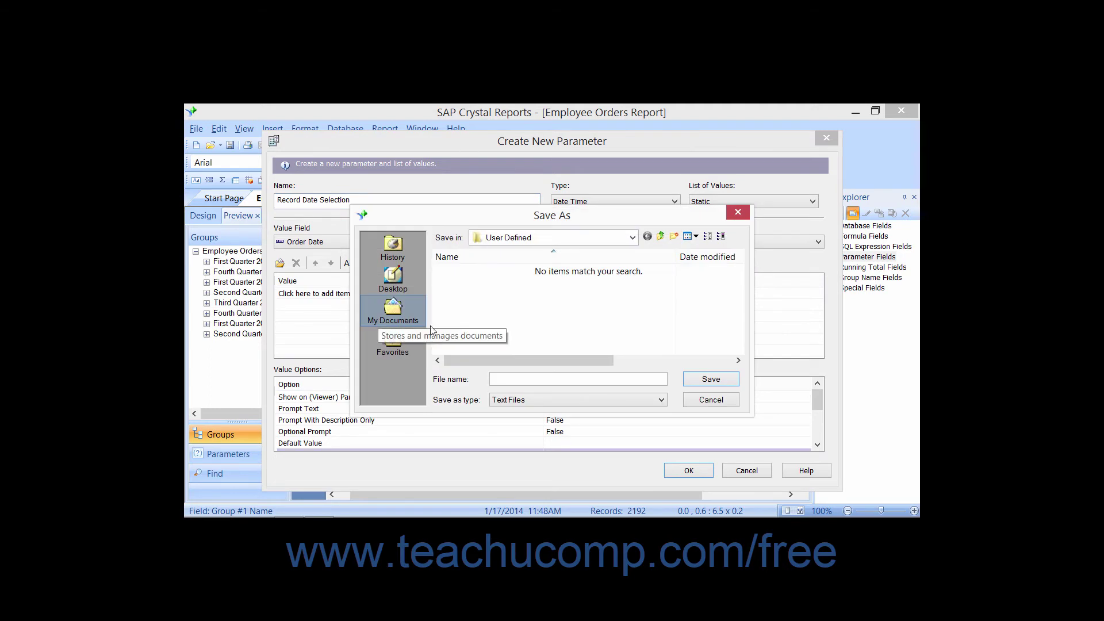
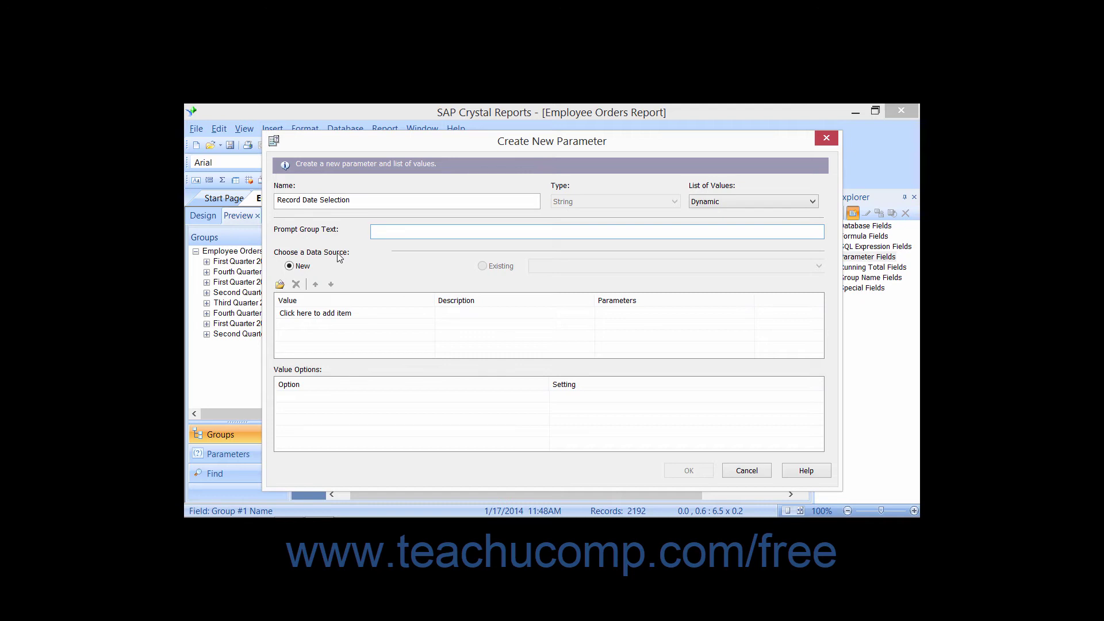
Step: Add the Orders table's Order Date field as the value in a new data source for the dynamic list, with description (None)
{"action": "left_click", "coordinate": [290, 266]}
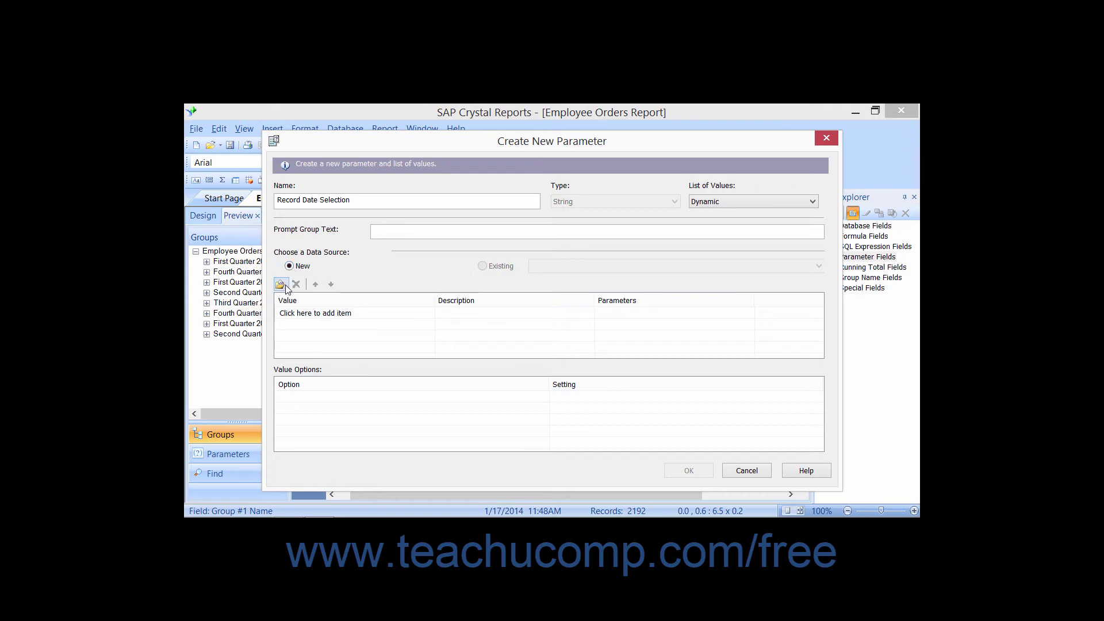
{"action": "left_click", "coordinate": [302, 314]}
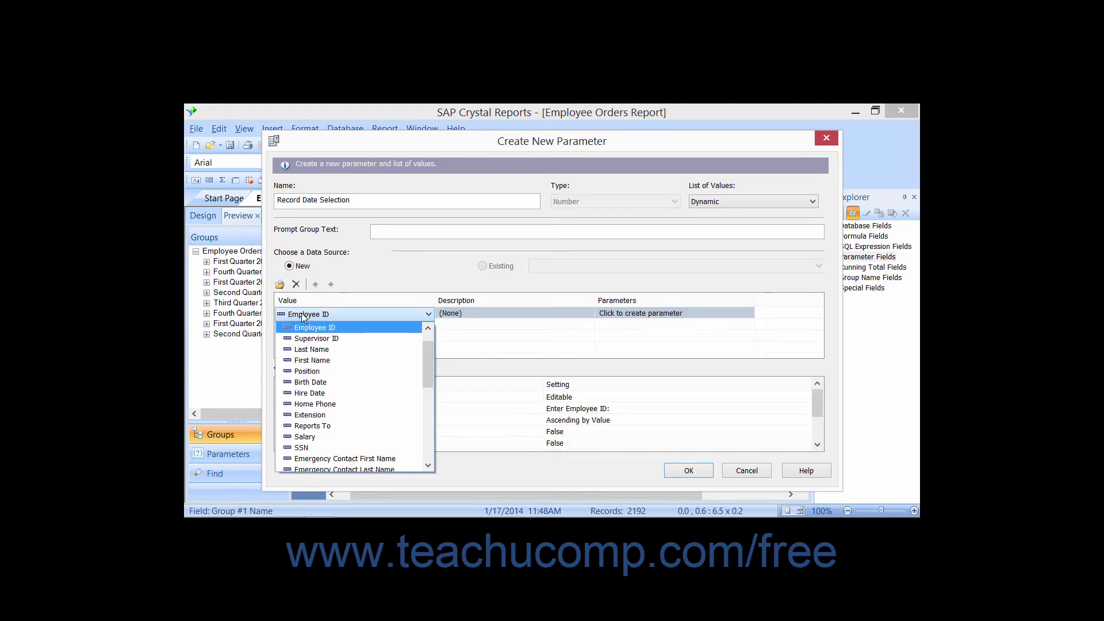
{"action": "scroll", "coordinate": [352, 368], "scroll_direction": "down", "scroll_amount": 4}
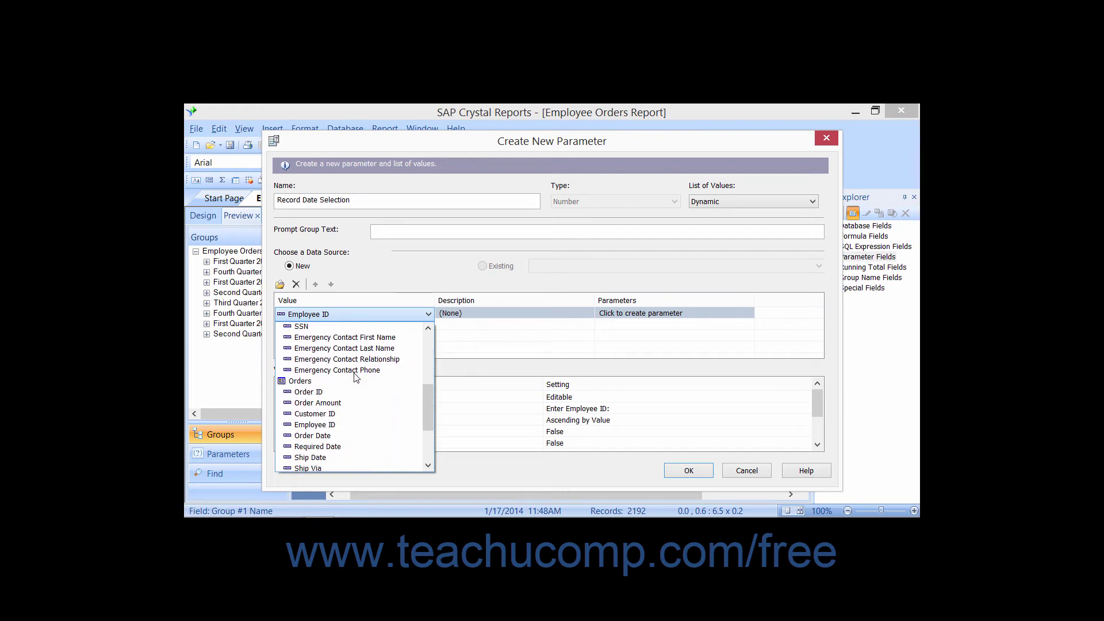
{"action": "left_click", "coordinate": [337, 423]}
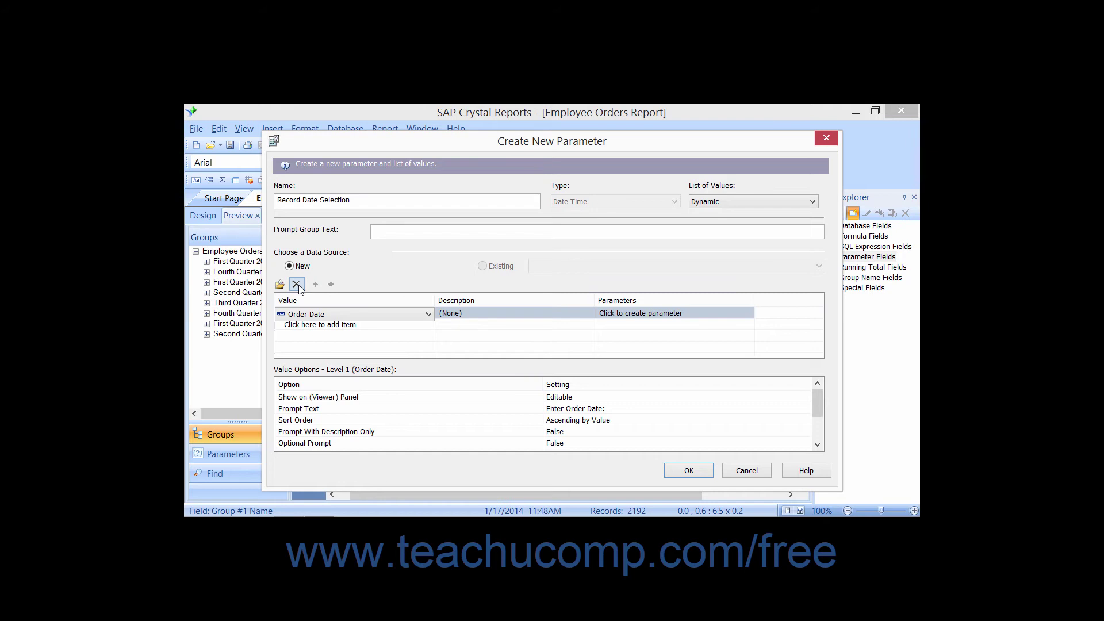
{"action": "left_click", "coordinate": [337, 284]}
{"action": "left_click", "coordinate": [506, 314]}
{"action": "left_click", "coordinate": [506, 315]}
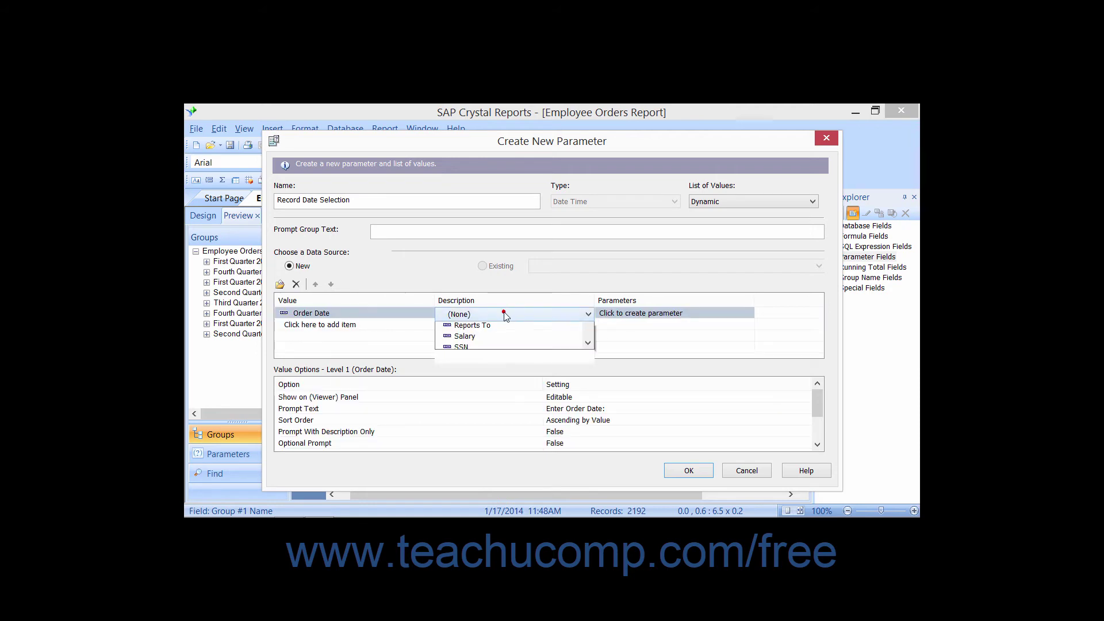
{"action": "left_click", "coordinate": [506, 315]}
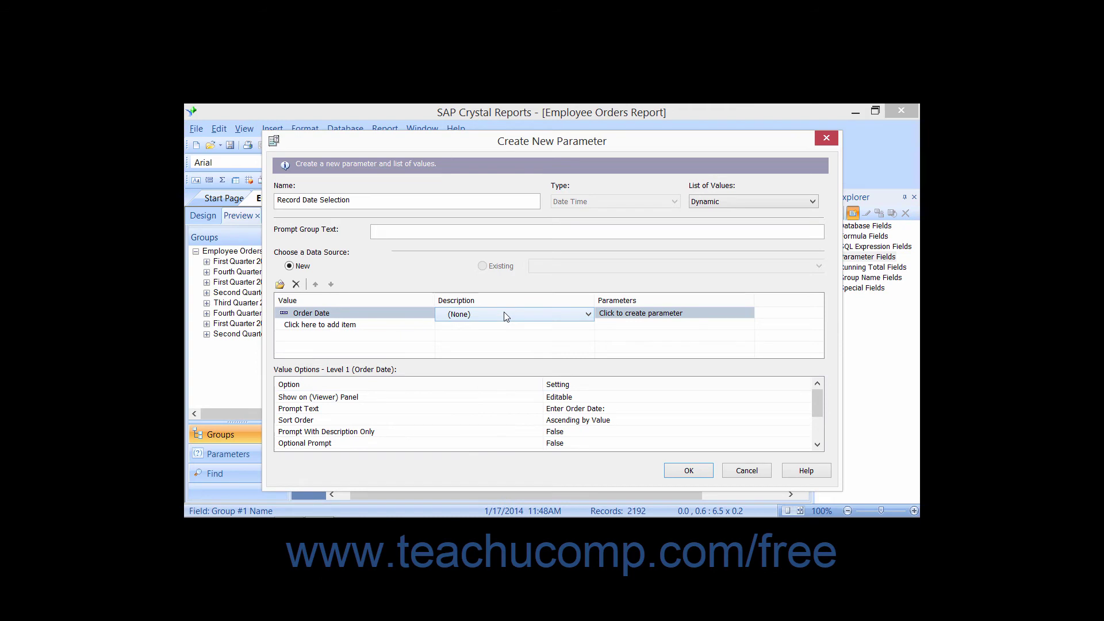
Step: Create the parameter binding for the Order Date value in the dynamic list
{"action": "left_click", "coordinate": [693, 318]}
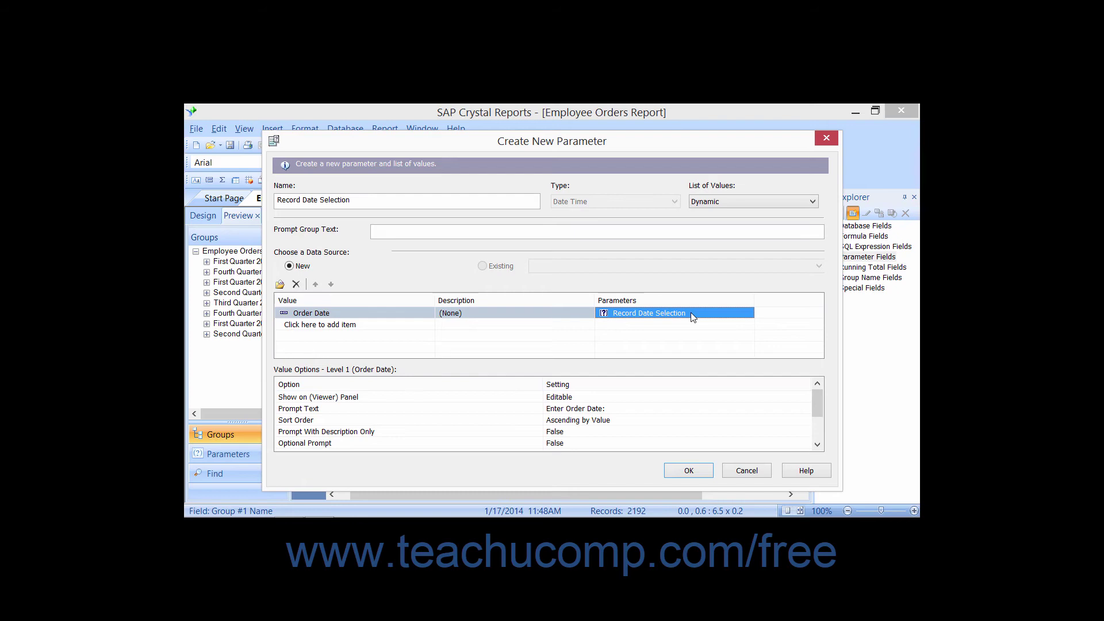
{"action": "left_click", "coordinate": [693, 317]}
Step: Examine the Order Date value options, including Show on (Viewer) Panel, Prompt Text, Prompt With Description Only and Allow multiple values
{"action": "left_click", "coordinate": [558, 396]}
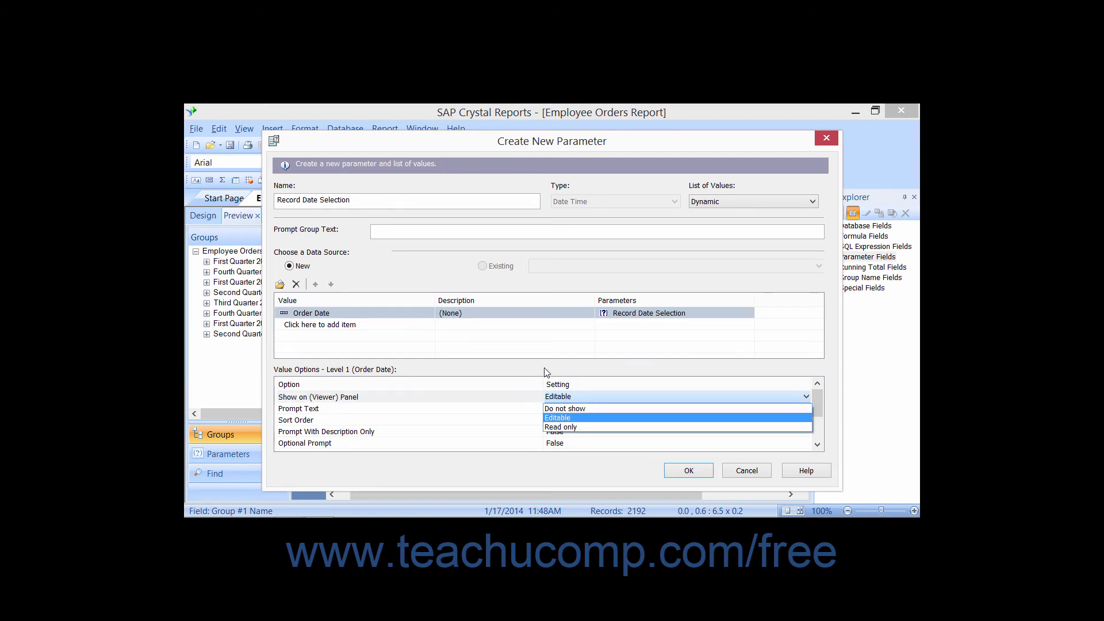
{"action": "left_click", "coordinate": [536, 348]}
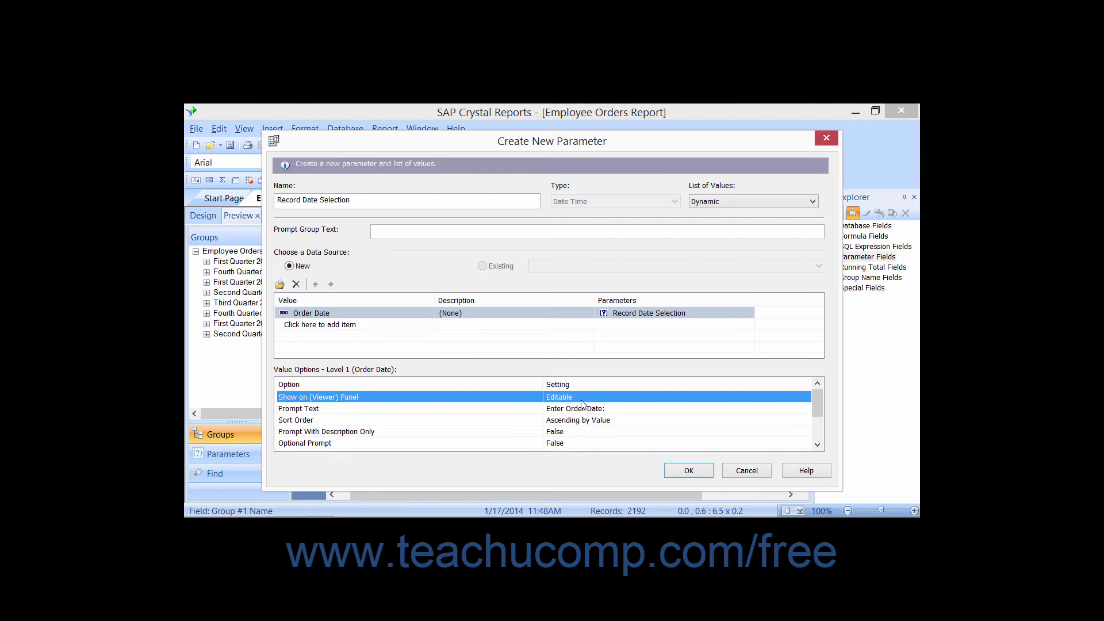
{"action": "left_click", "coordinate": [482, 408]}
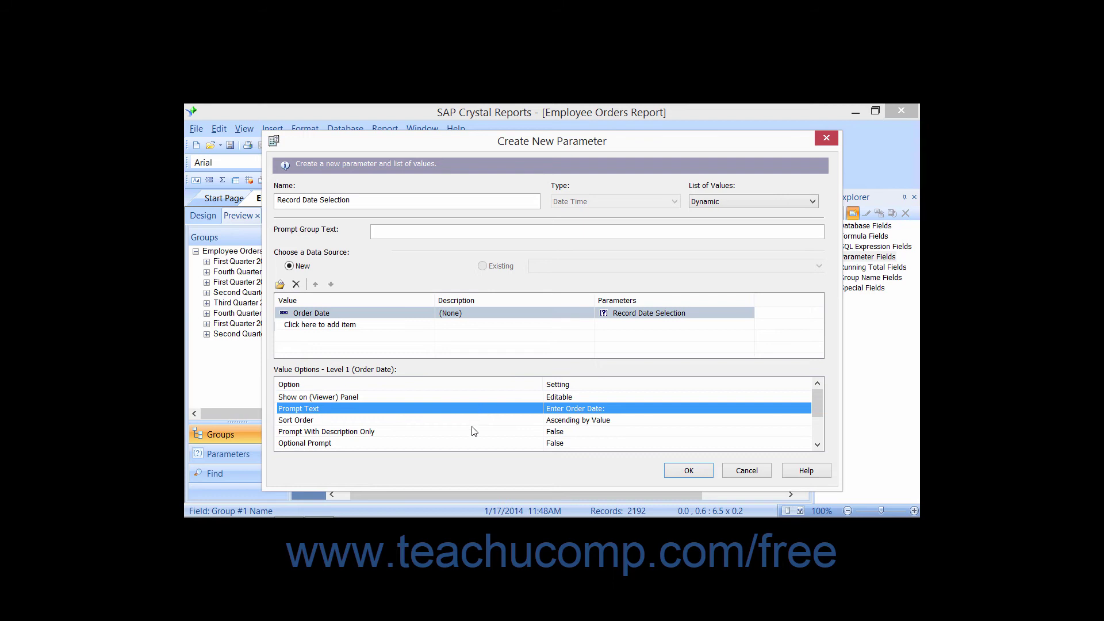
{"action": "left_click", "coordinate": [471, 431]}
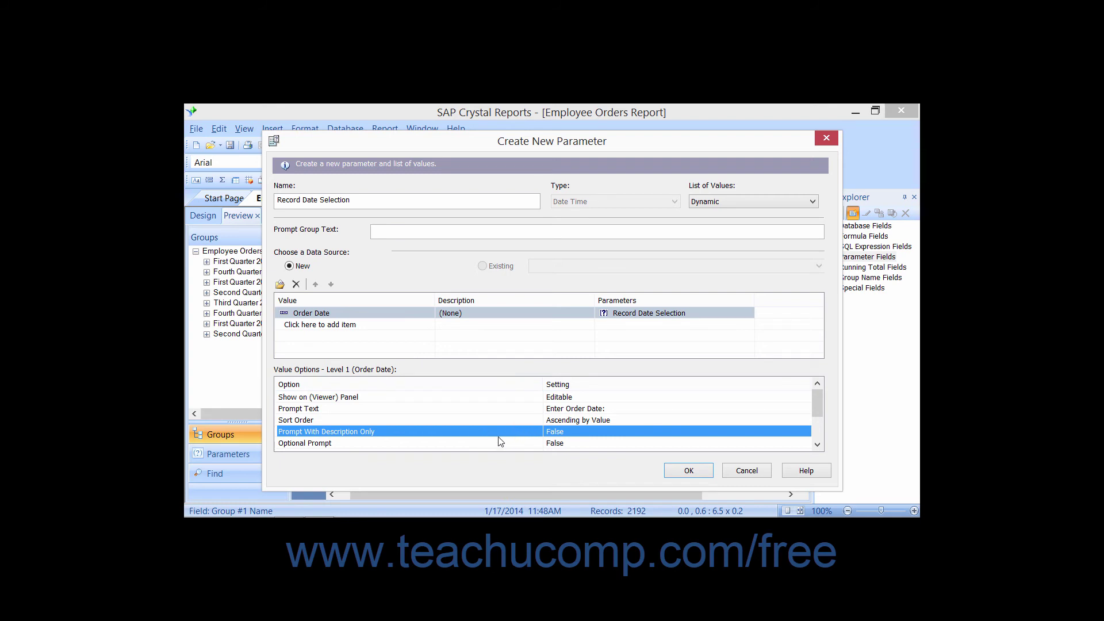
{"action": "scroll", "coordinate": [500, 442], "scroll_direction": "down", "scroll_amount": 1}
{"action": "scroll", "coordinate": [500, 442], "scroll_direction": "down", "scroll_amount": 1}
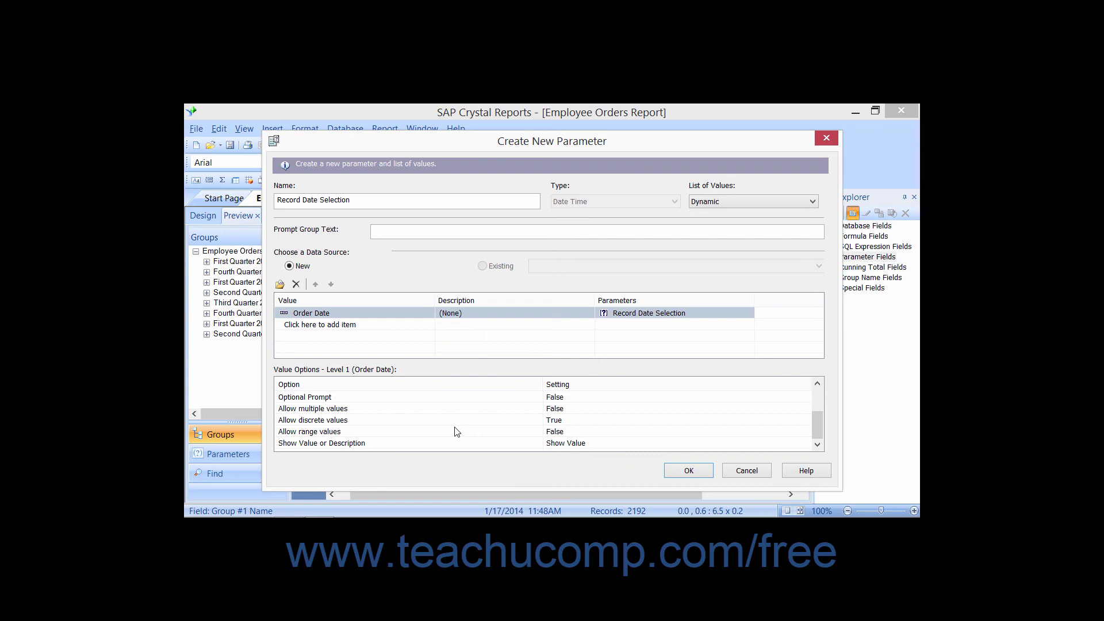
{"action": "left_click", "coordinate": [426, 409]}
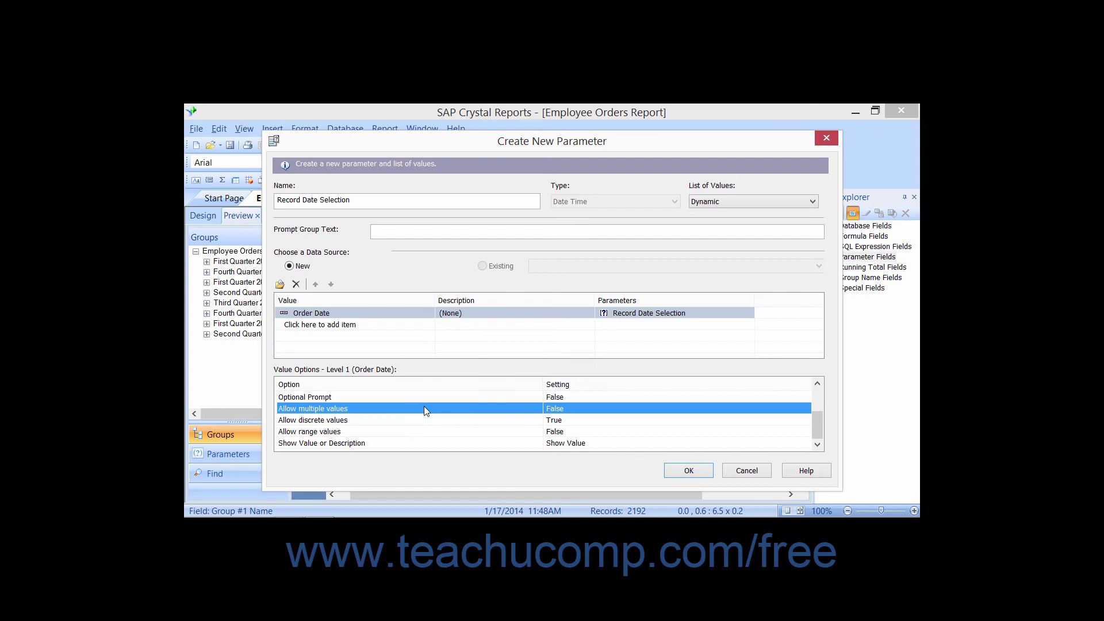
{"action": "left_click", "coordinate": [576, 408]}
{"action": "left_click", "coordinate": [487, 412]}
Step: Set the Allow range values option to True for the Order Date parameter
{"action": "left_click", "coordinate": [474, 434]}
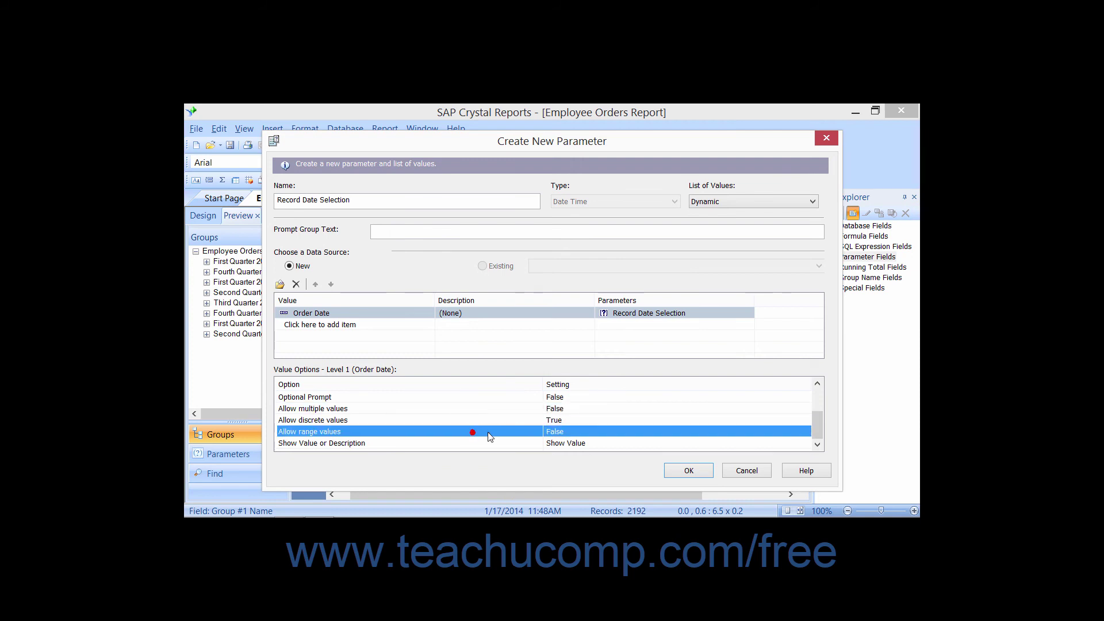
{"action": "left_click", "coordinate": [570, 430]}
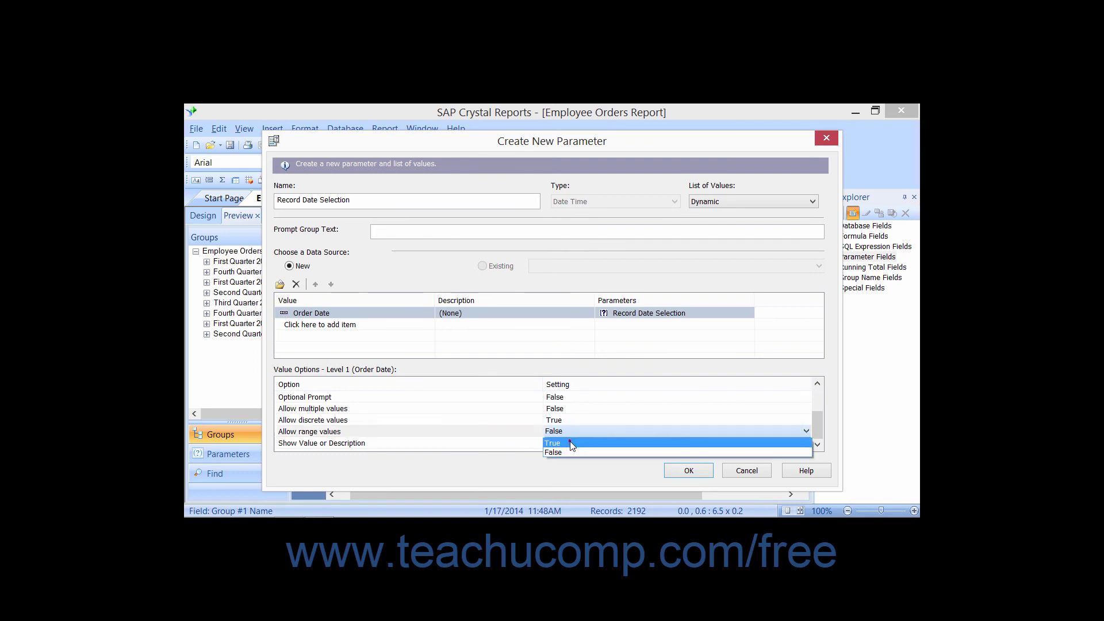
{"action": "left_click", "coordinate": [571, 443]}
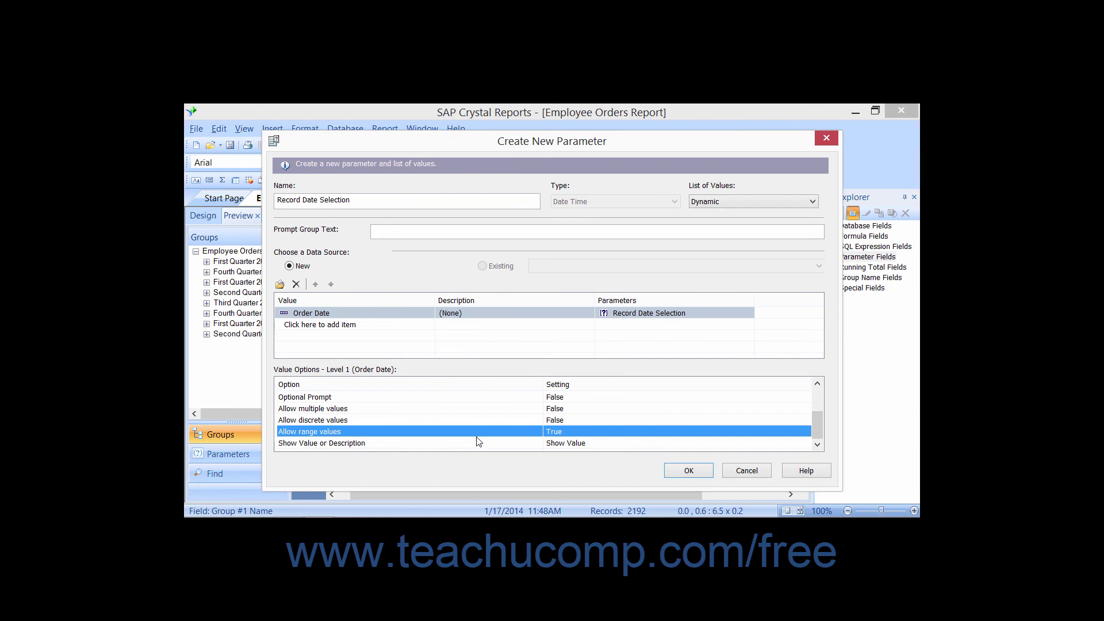
{"action": "left_click", "coordinate": [428, 420]}
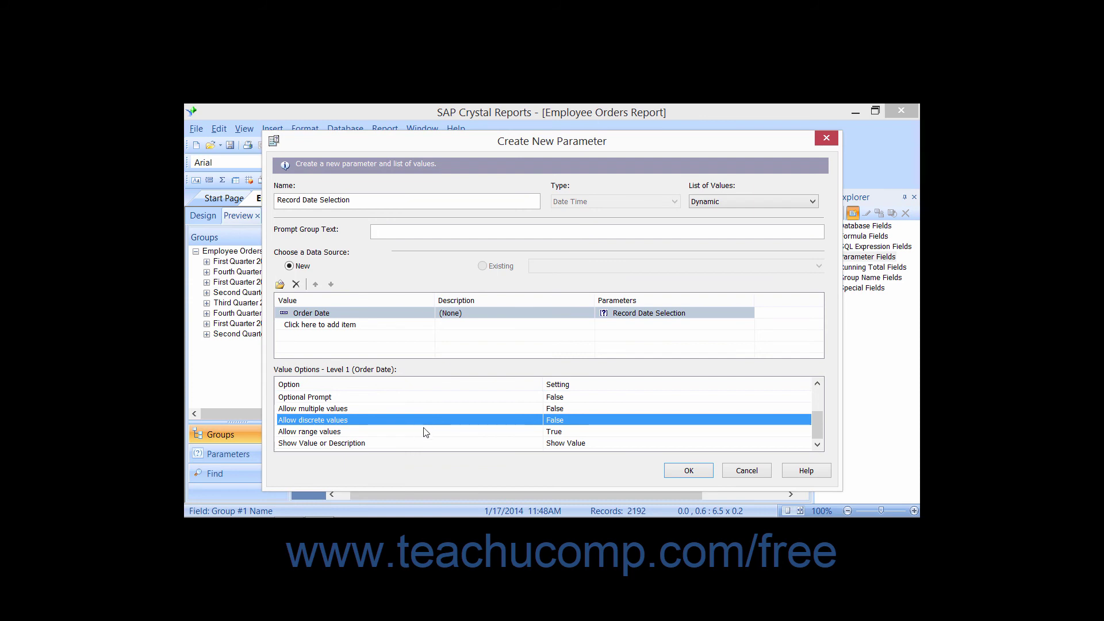
{"action": "left_click", "coordinate": [416, 432]}
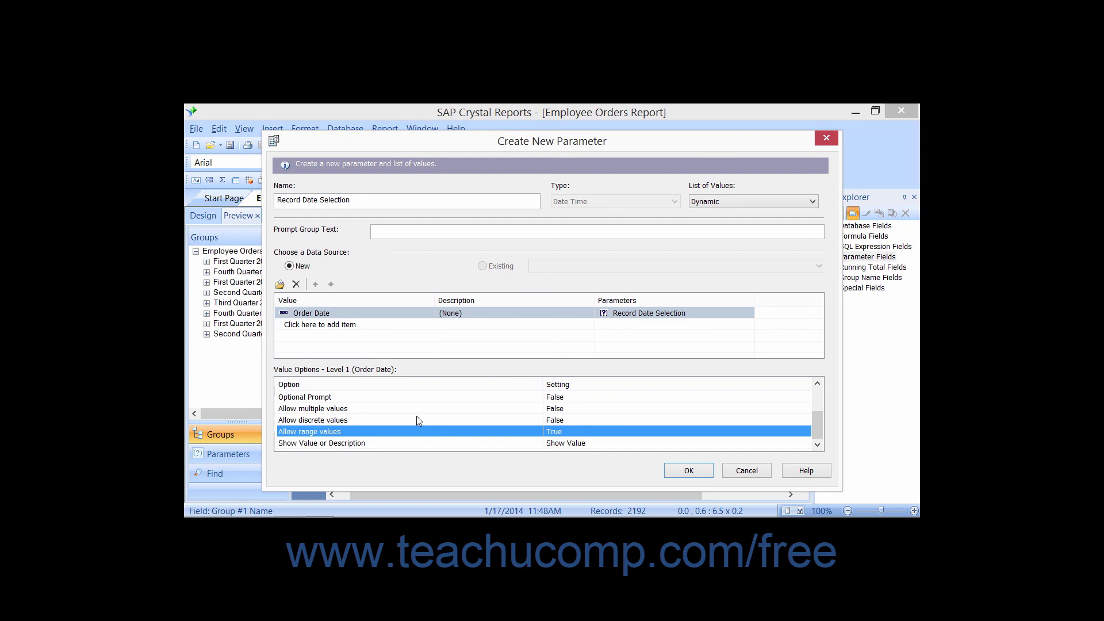
Step: Set the Sort Order option to Descending by Value and save the new Record Date Selection parameter
{"action": "scroll", "coordinate": [417, 420], "scroll_direction": "up", "scroll_amount": 1}
{"action": "scroll", "coordinate": [417, 420], "scroll_direction": "up", "scroll_amount": 1}
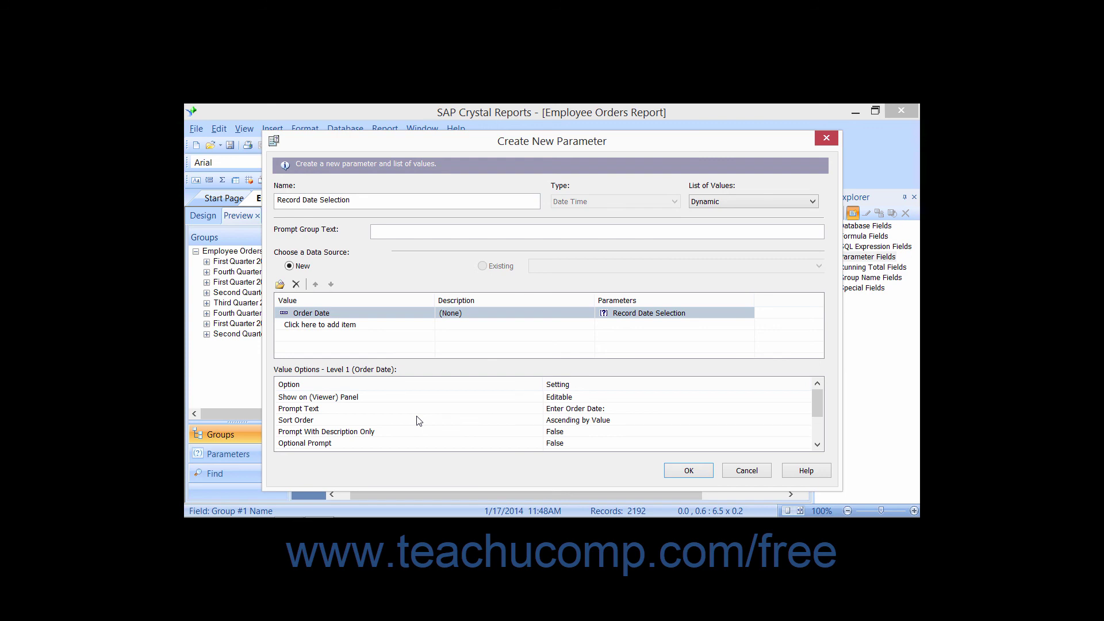
{"action": "scroll", "coordinate": [418, 420], "scroll_direction": "down", "scroll_amount": 1}
{"action": "scroll", "coordinate": [418, 420], "scroll_direction": "up", "scroll_amount": 1}
{"action": "left_click", "coordinate": [361, 420]}
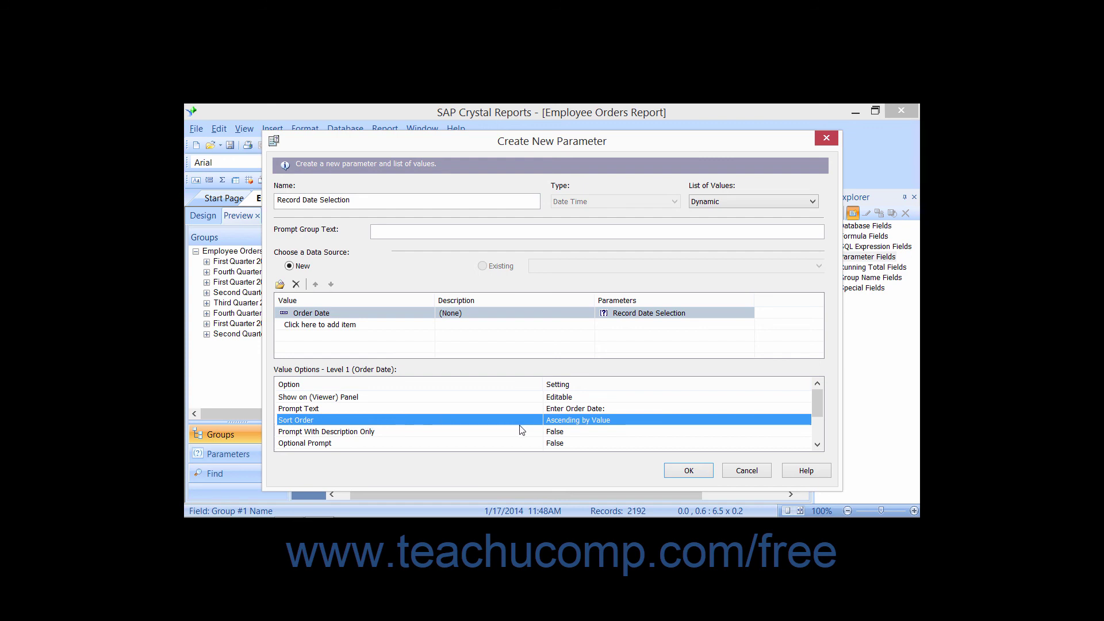
{"action": "left_click", "coordinate": [643, 422]}
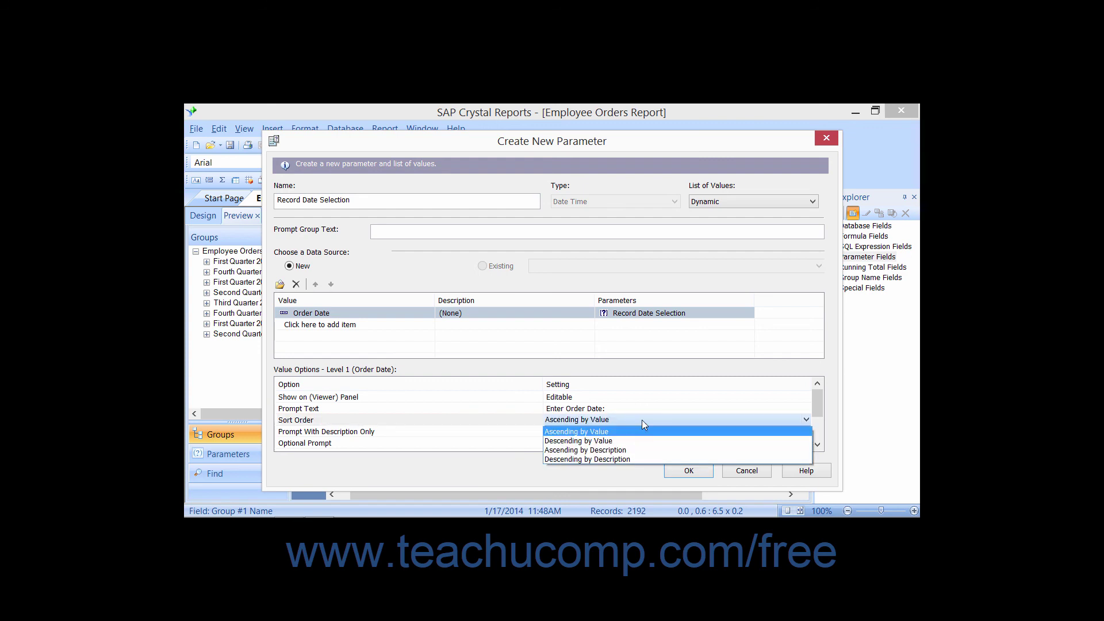
{"action": "left_click", "coordinate": [619, 441]}
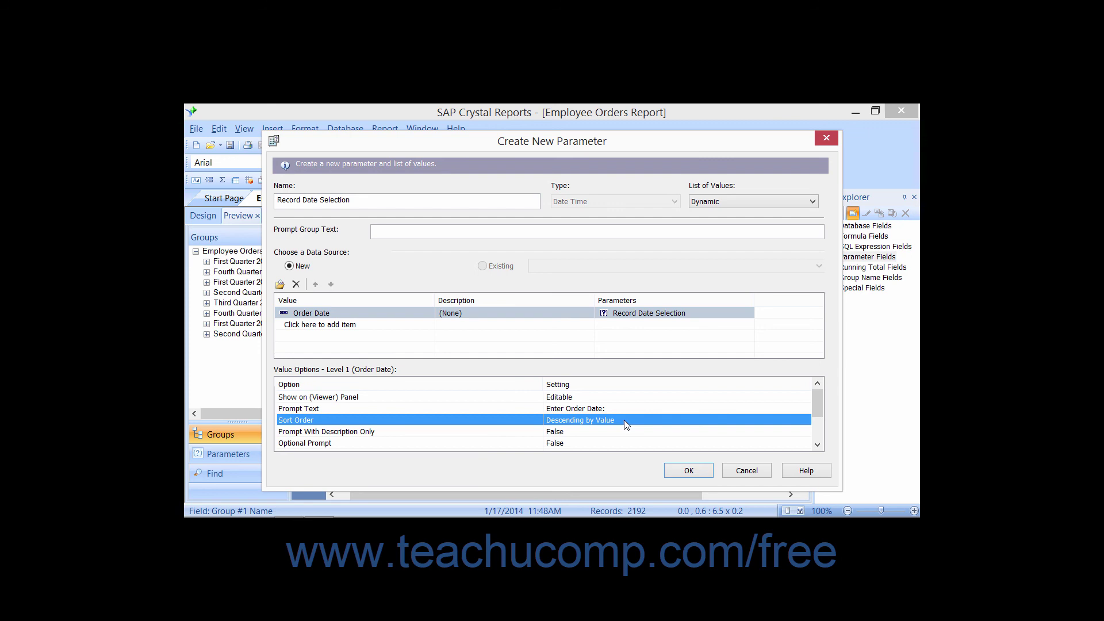
{"action": "left_click", "coordinate": [690, 470]}
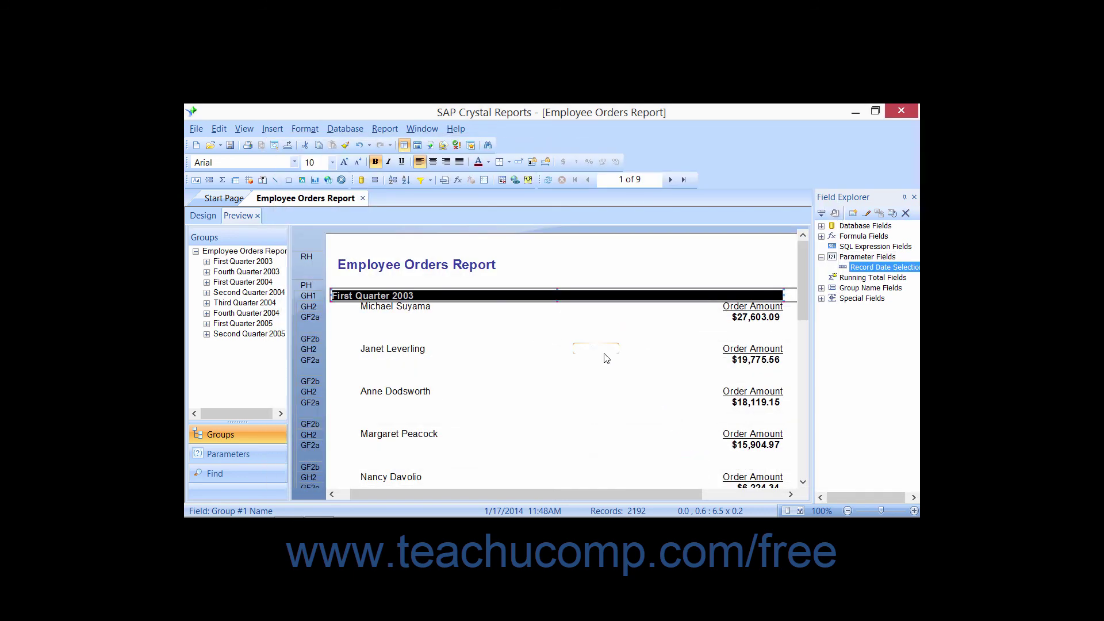
{"action": "left_click_drag", "start_coordinate": [868, 267], "coordinate": [890, 349]}
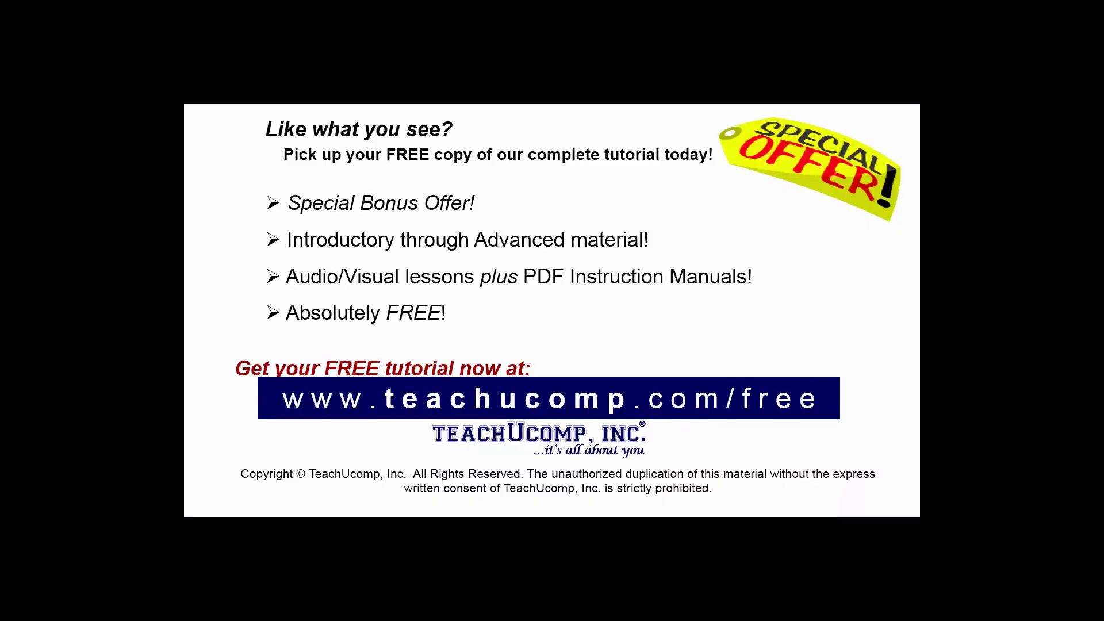